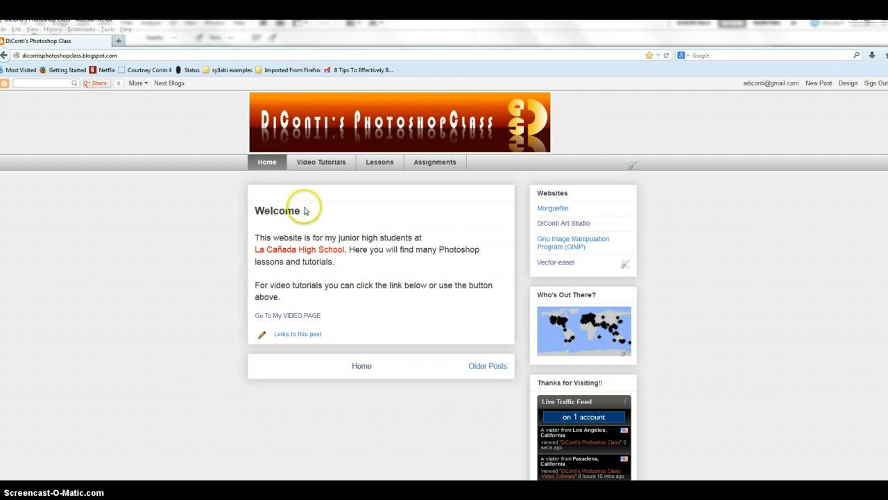
Open the class website's Video Tutorials page and look through the listed tutorials down to the Concept Logo project video
{"action": "left_click", "coordinate": [321, 166]}
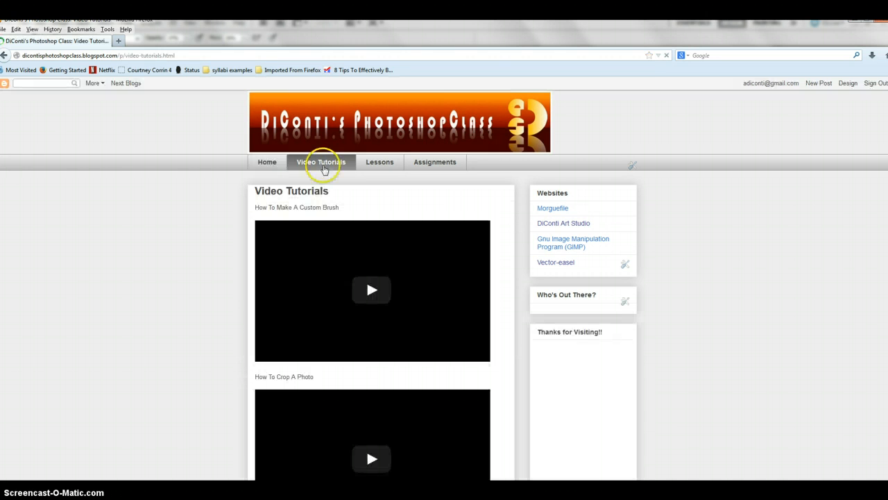
{"action": "scroll", "coordinate": [214, 283], "scroll_direction": "down", "scroll_amount": 2}
{"action": "scroll", "coordinate": [213, 283], "scroll_direction": "down", "scroll_amount": 5}
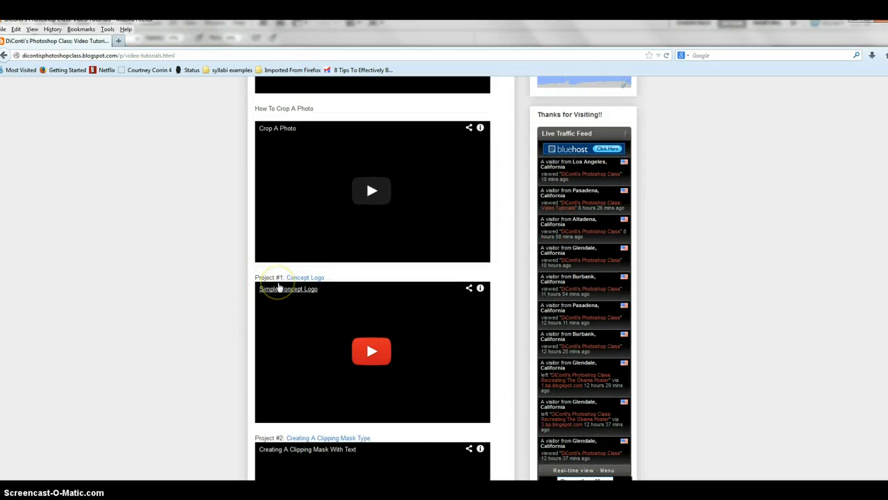
{"action": "left_click", "coordinate": [206, 316]}
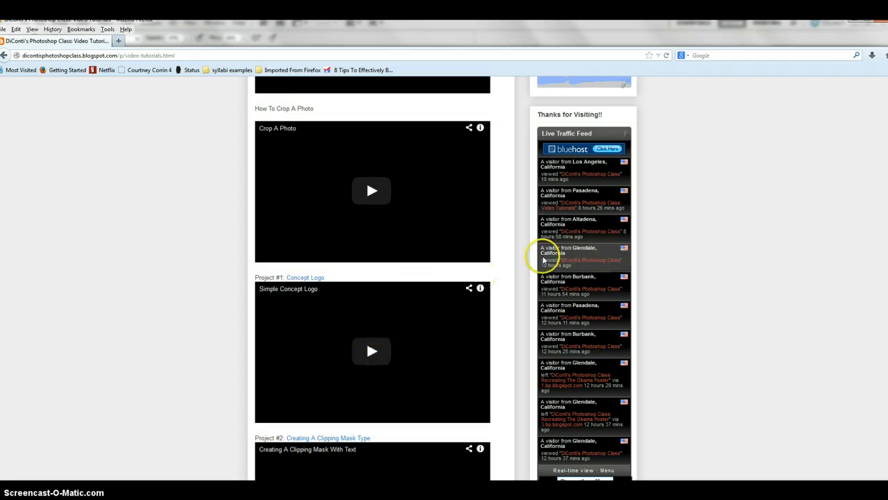
{"action": "scroll", "coordinate": [206, 251], "scroll_direction": "up", "scroll_amount": 5}
{"action": "scroll", "coordinate": [207, 251], "scroll_direction": "up", "scroll_amount": 1}
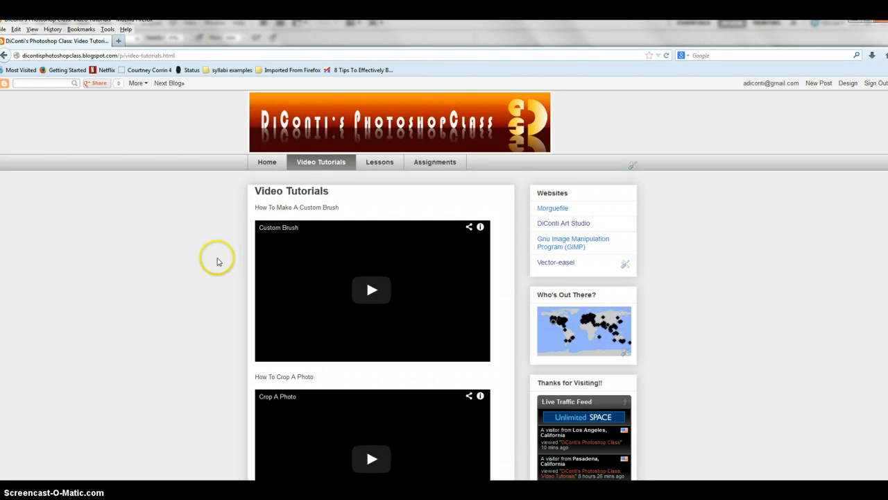
{"action": "scroll", "coordinate": [217, 261], "scroll_direction": "down", "scroll_amount": 5}
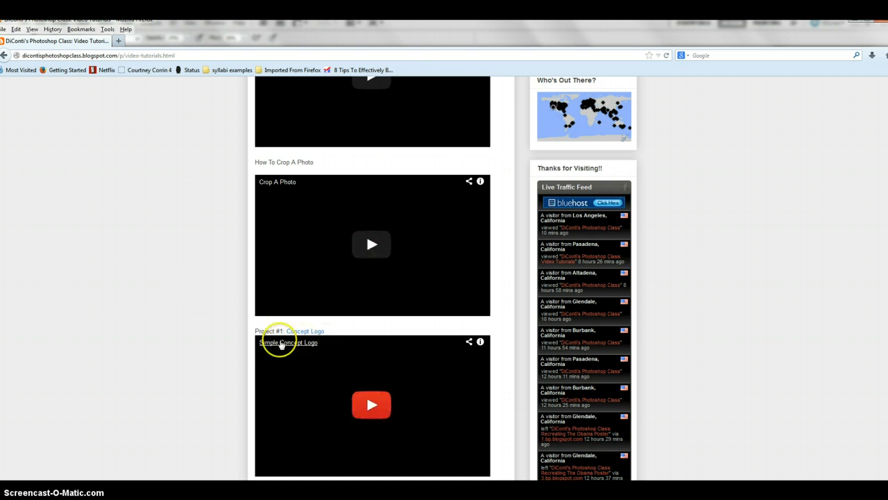
{"action": "scroll", "coordinate": [281, 345], "scroll_direction": "down", "scroll_amount": 1}
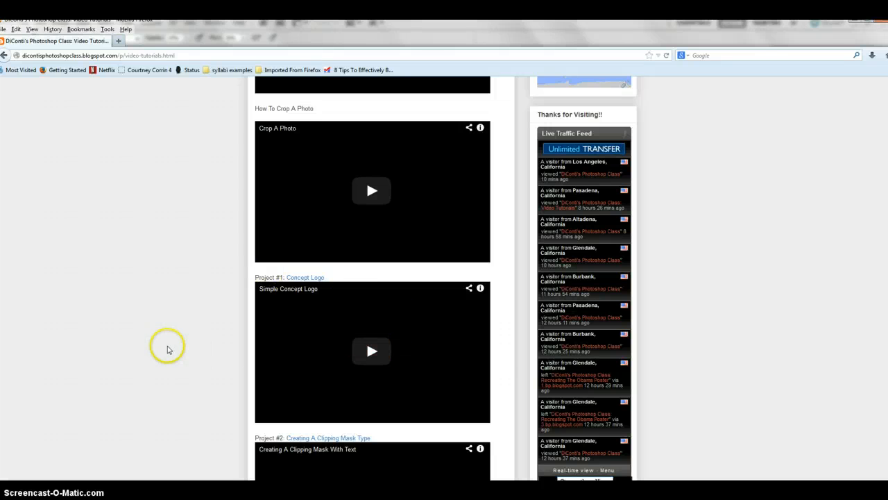
Open the Concept Logo lesson from the Lessons page, enlarge the jack rabbit picture and copy the image
{"action": "scroll", "coordinate": [373, 350], "scroll_direction": "up", "scroll_amount": 5}
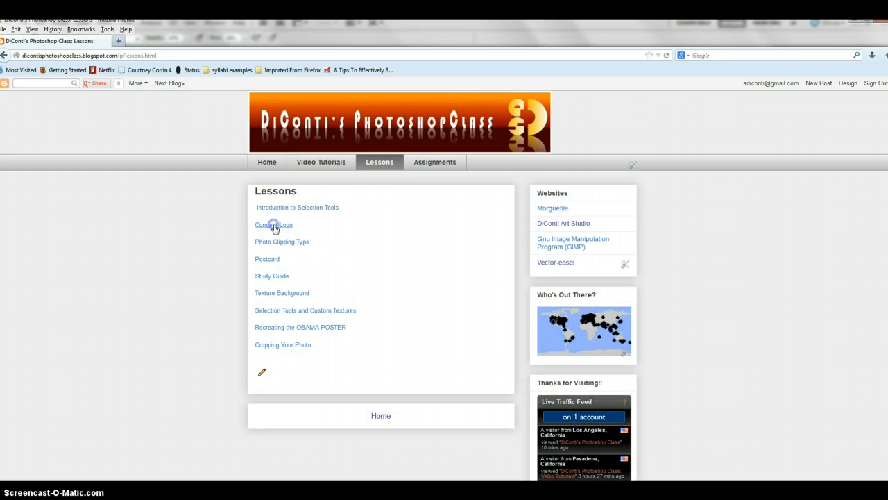
{"action": "left_click", "coordinate": [275, 226]}
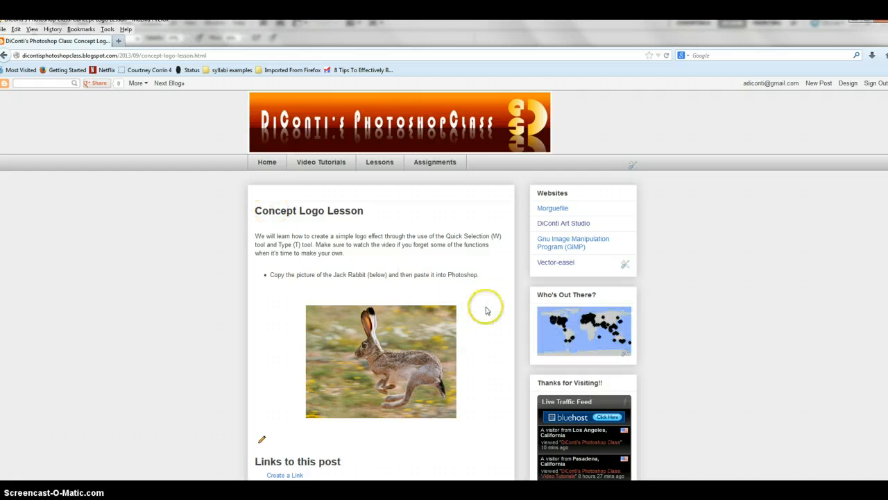
{"action": "scroll", "coordinate": [485, 310], "scroll_direction": "down", "scroll_amount": 1}
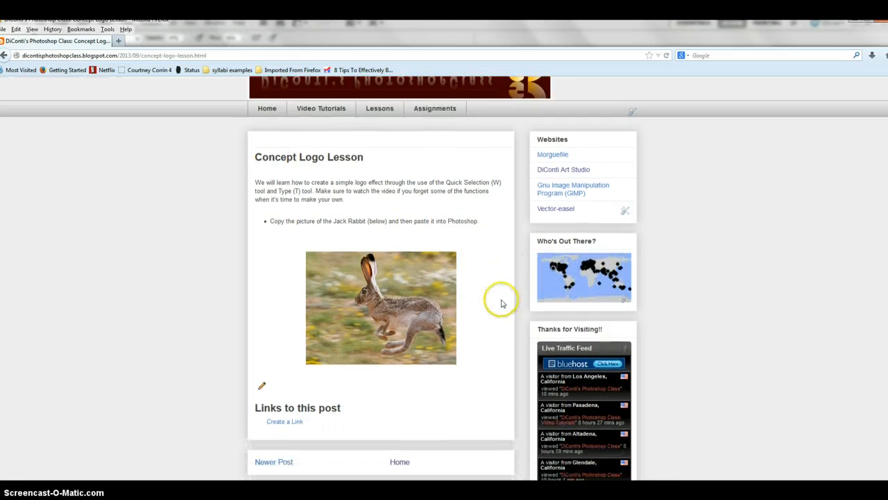
{"action": "left_click", "coordinate": [379, 313]}
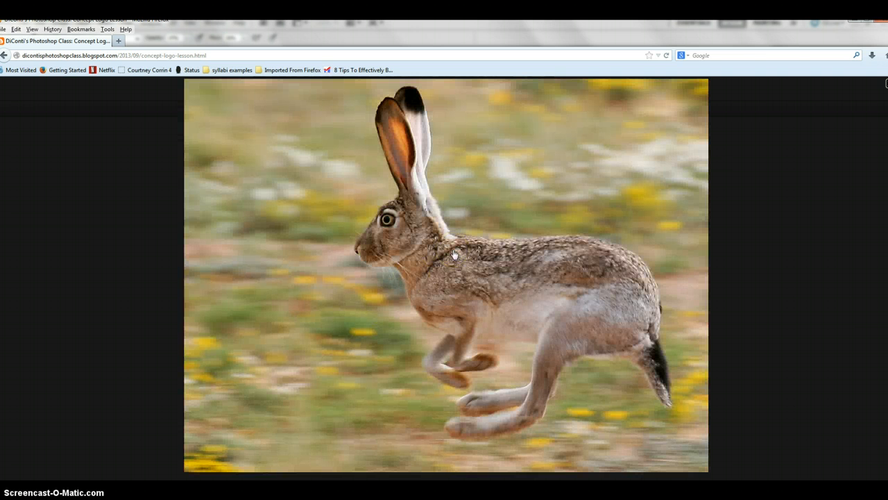
{"action": "right_click", "coordinate": [455, 254]}
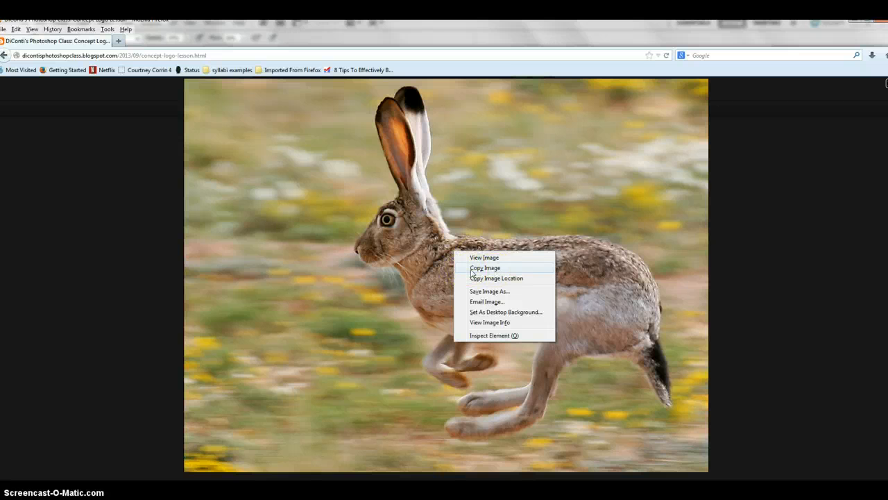
{"action": "left_click", "coordinate": [472, 267]}
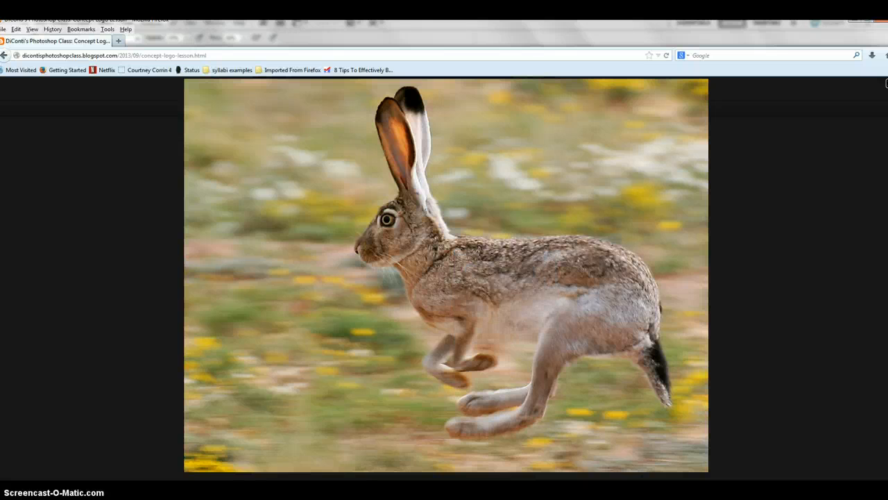
Switch to Photoshop, create a new Clipboard-preset document named "concept logo practice" and paste the rabbit picture into it
{"action": "key", "text": "alt+Tab"}
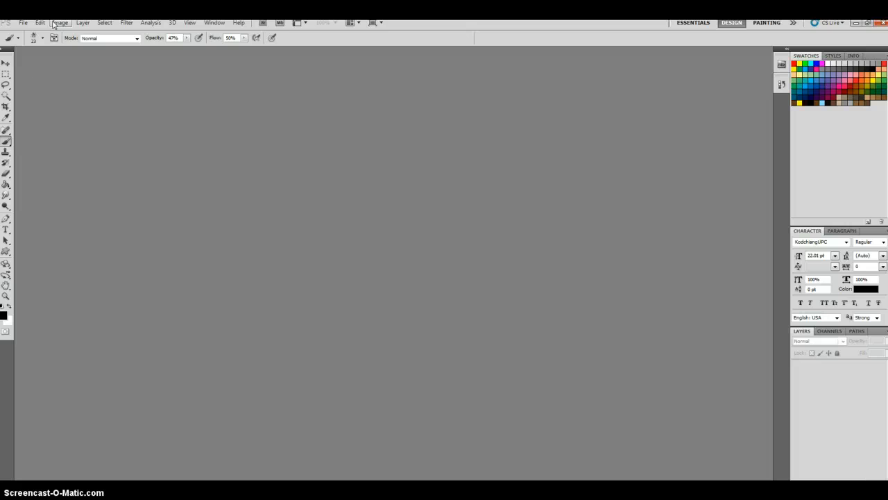
{"action": "key", "text": "ctrl+n"}
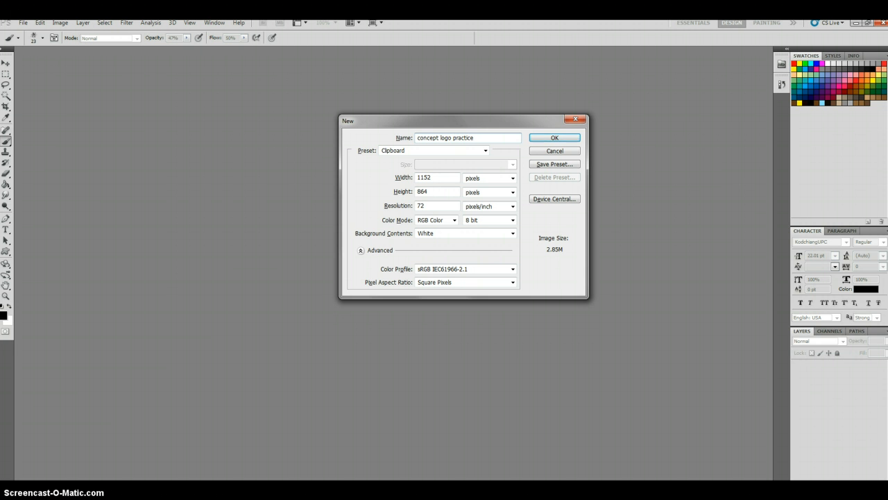
{"action": "key", "text": "Return"}
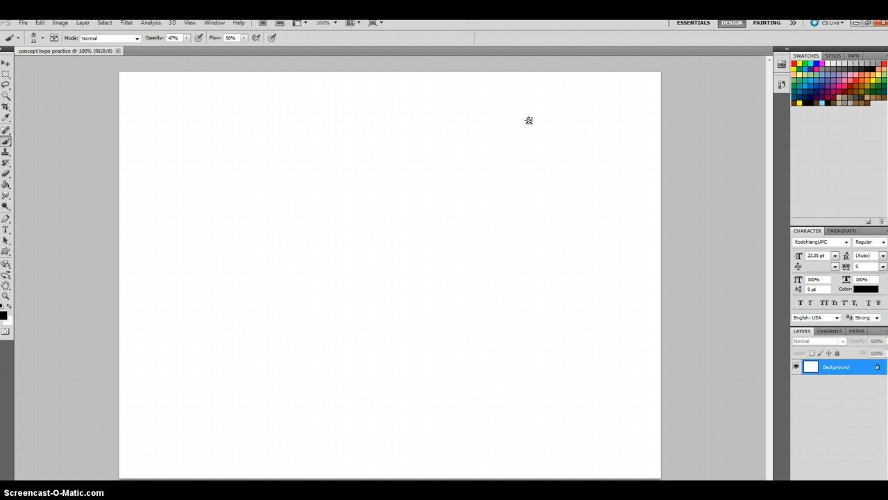
{"action": "key", "text": "ctrl+v"}
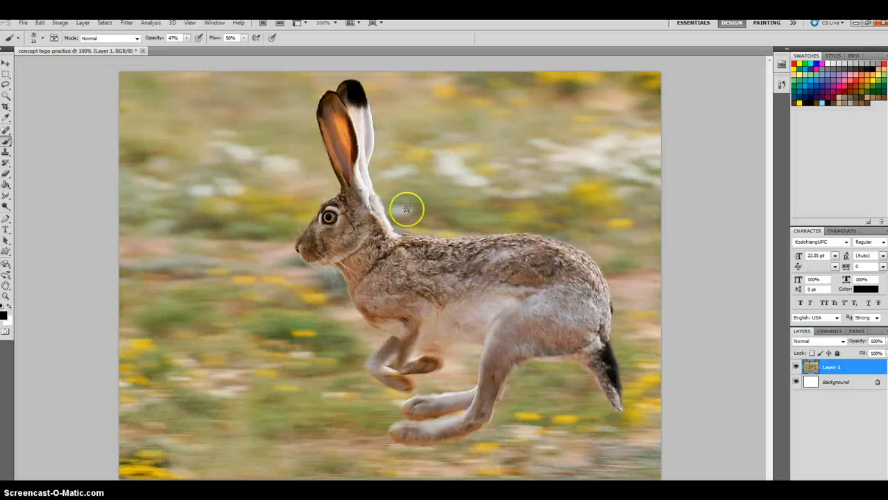
Select the whole rabbit, from ears and head to legs and tail, with the Quick Selection tool
{"action": "left_click", "coordinate": [7, 96]}
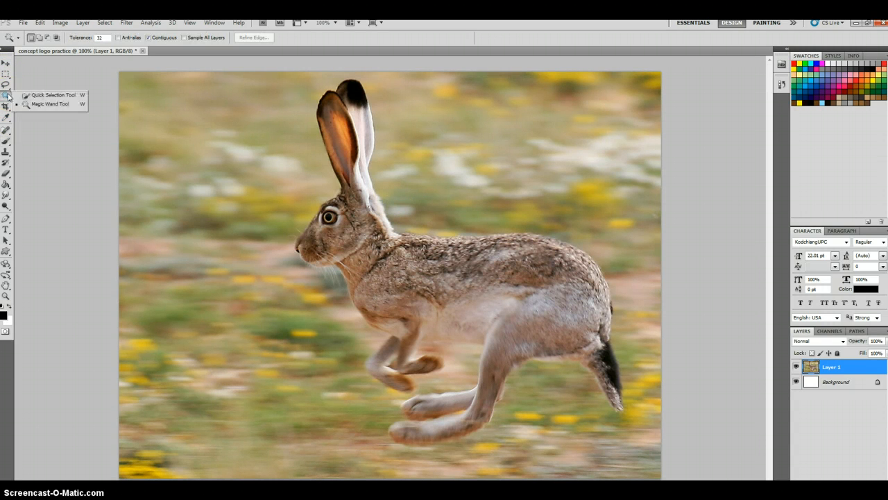
{"action": "left_click", "coordinate": [69, 94]}
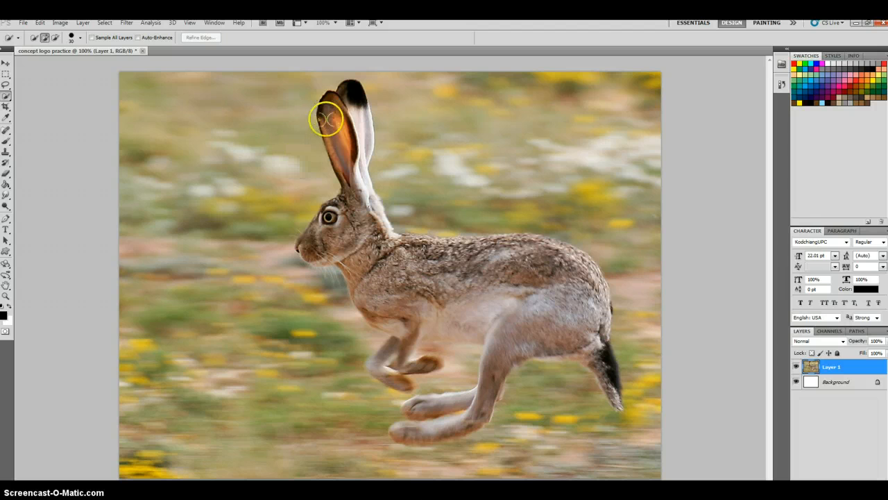
{"action": "mouse_move", "coordinate": [333, 116]}
{"action": "left_mouse_down"}
{"action": "mouse_move", "coordinate": [343, 147]}
{"action": "mouse_move", "coordinate": [349, 98]}
{"action": "mouse_move", "coordinate": [352, 194]}
{"action": "left_mouse_up"}
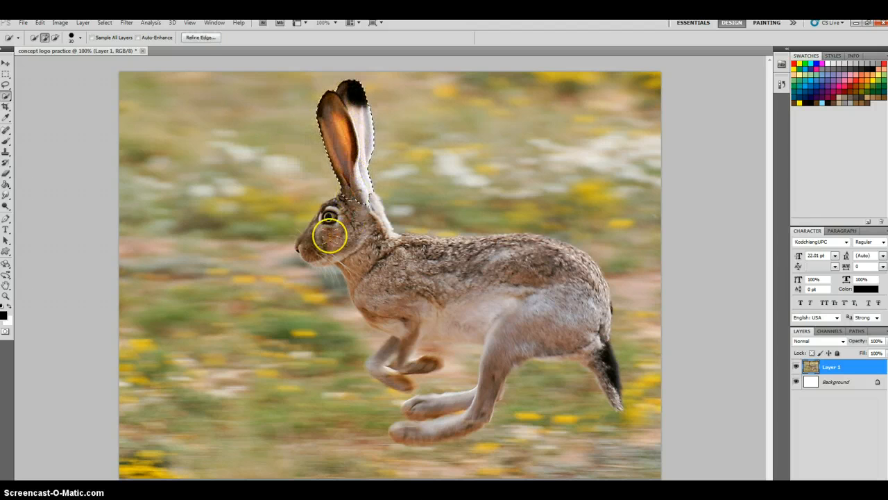
{"action": "mouse_move", "coordinate": [322, 244]}
{"action": "left_mouse_down"}
{"action": "mouse_move", "coordinate": [348, 217]}
{"action": "mouse_move", "coordinate": [369, 216]}
{"action": "mouse_move", "coordinate": [330, 216]}
{"action": "left_mouse_up"}
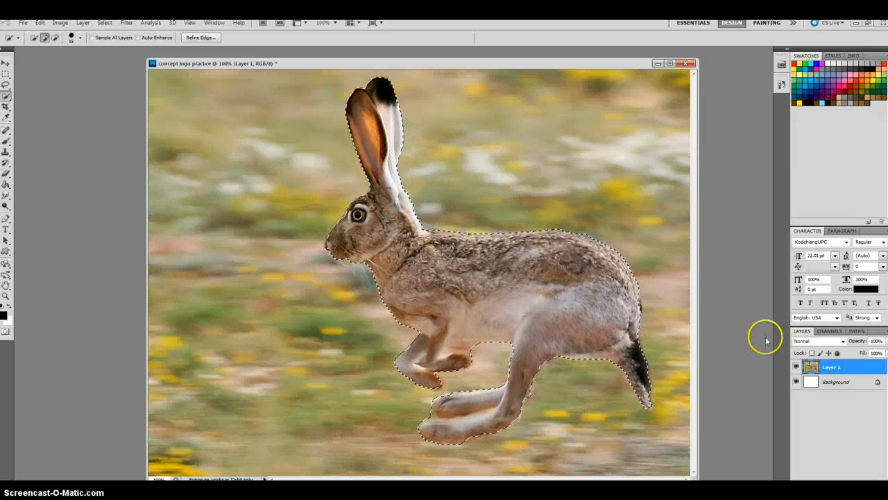
Detach the Layers panel from its dock and float it beside the image window
{"action": "left_click_drag", "start_coordinate": [800, 331], "coordinate": [716, 210]}
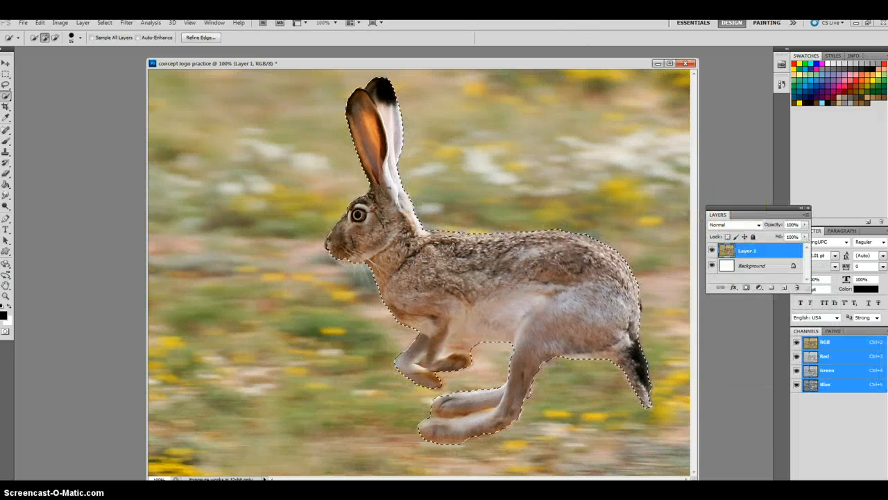
{"action": "left_click", "coordinate": [214, 23]}
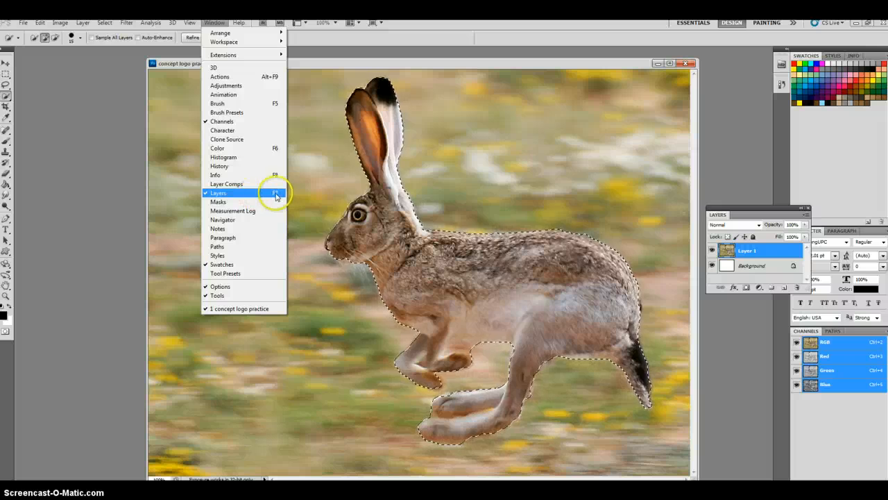
{"action": "left_click_drag", "start_coordinate": [760, 202], "coordinate": [755, 221]}
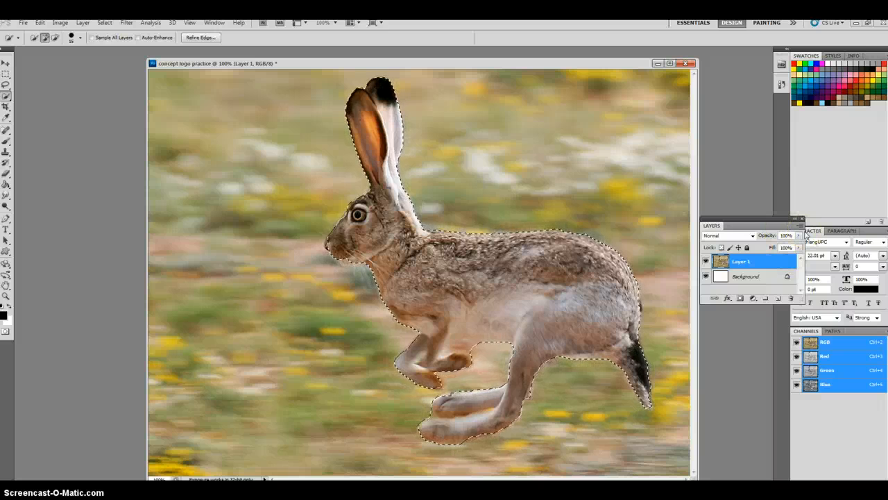
Copy the selected rabbit onto a new layer and enlarge the floating Layers panel to fit all three layers
{"action": "key", "text": "ctrl+j"}
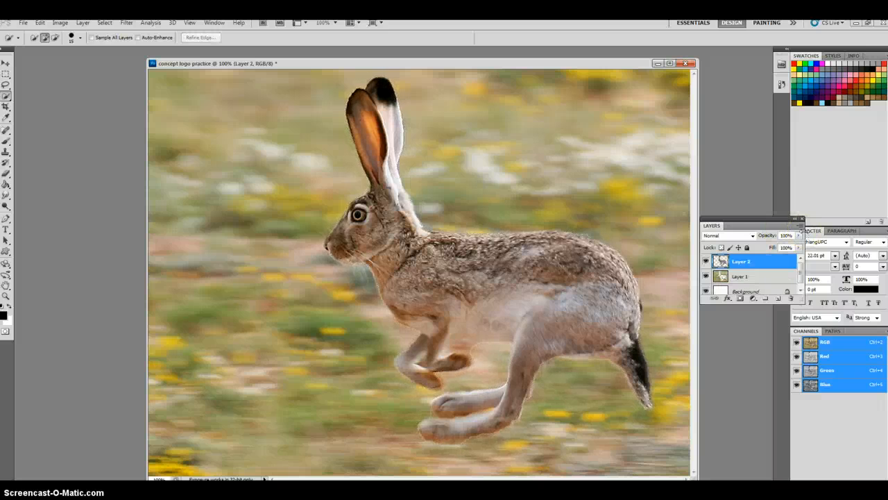
{"action": "left_click_drag", "start_coordinate": [718, 224], "coordinate": [524, 214]}
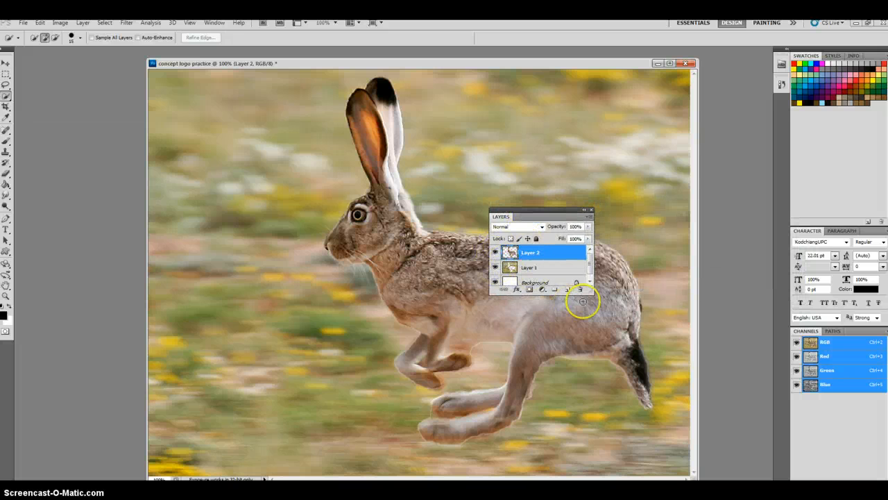
{"action": "left_click_drag", "start_coordinate": [590, 291], "coordinate": [604, 343]}
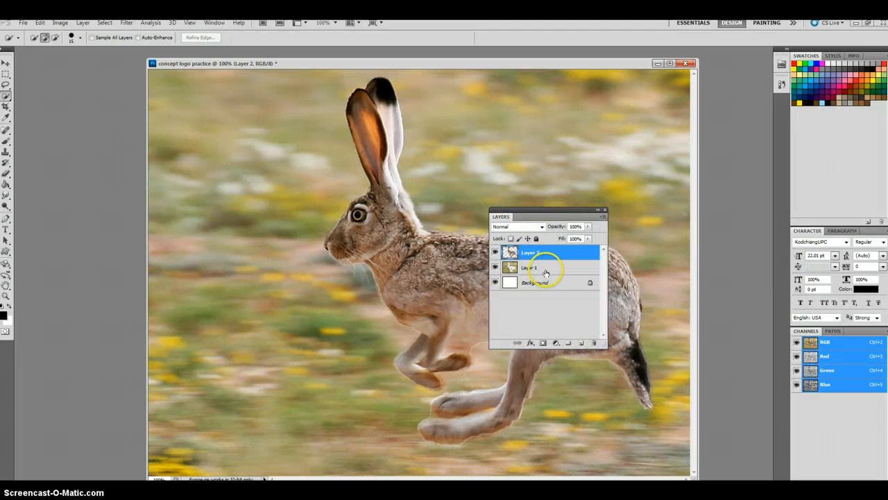
Toggle Layer 1's visibility to check the cut-out rabbit against white, and delete Layer 1
{"action": "left_click", "coordinate": [495, 268]}
{"action": "left_click", "coordinate": [495, 268]}
{"action": "left_click", "coordinate": [494, 268]}
{"action": "left_click", "coordinate": [494, 268]}
{"action": "left_click", "coordinate": [495, 268]}
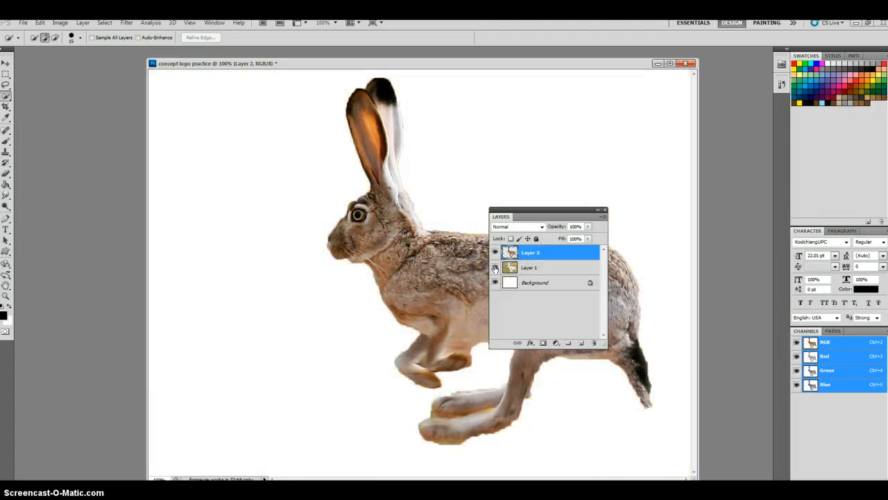
{"action": "left_click", "coordinate": [495, 268]}
{"action": "left_click", "coordinate": [495, 268]}
{"action": "left_click", "coordinate": [494, 268]}
{"action": "left_click", "coordinate": [556, 269]}
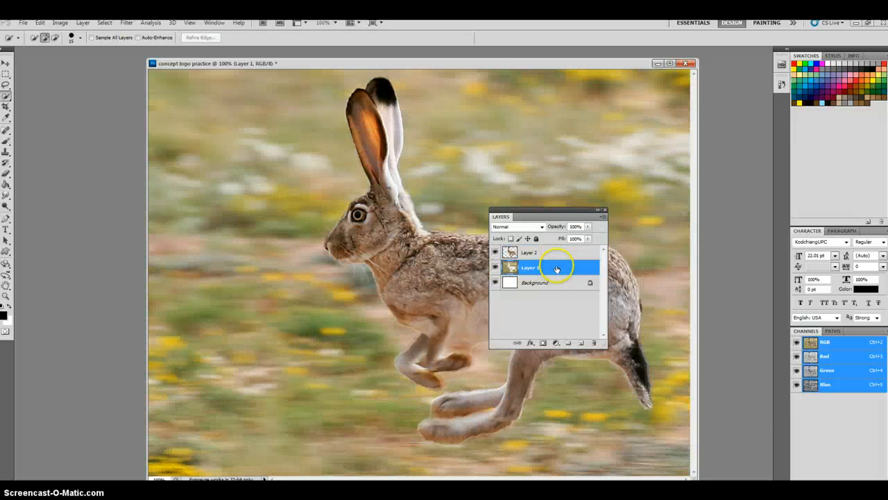
{"action": "left_click_drag", "start_coordinate": [556, 269], "coordinate": [594, 343]}
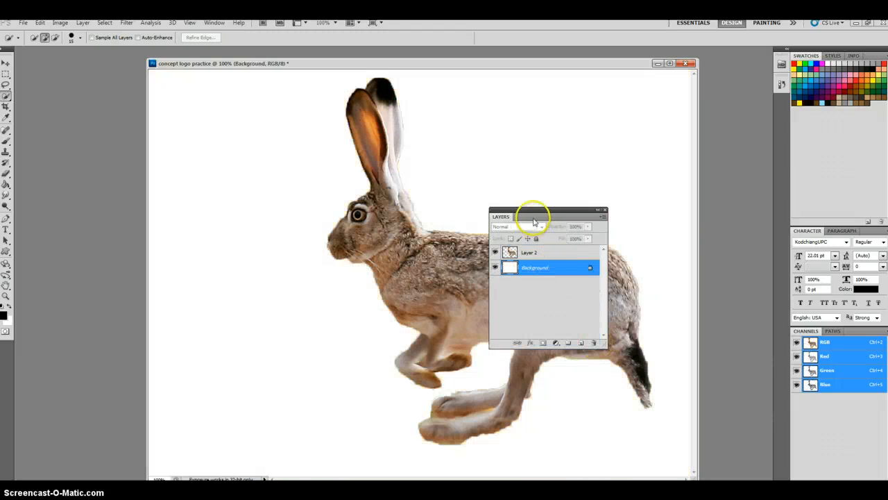
Dock the Layers panel as a column beside the other panels and move the document window clear of it
{"action": "left_click_drag", "start_coordinate": [533, 221], "coordinate": [764, 200]}
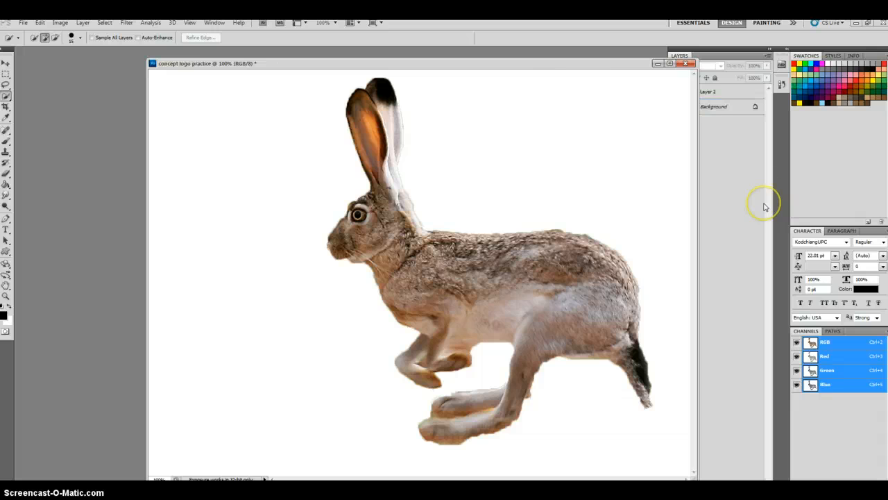
{"action": "left_click_drag", "start_coordinate": [620, 65], "coordinate": [575, 64]}
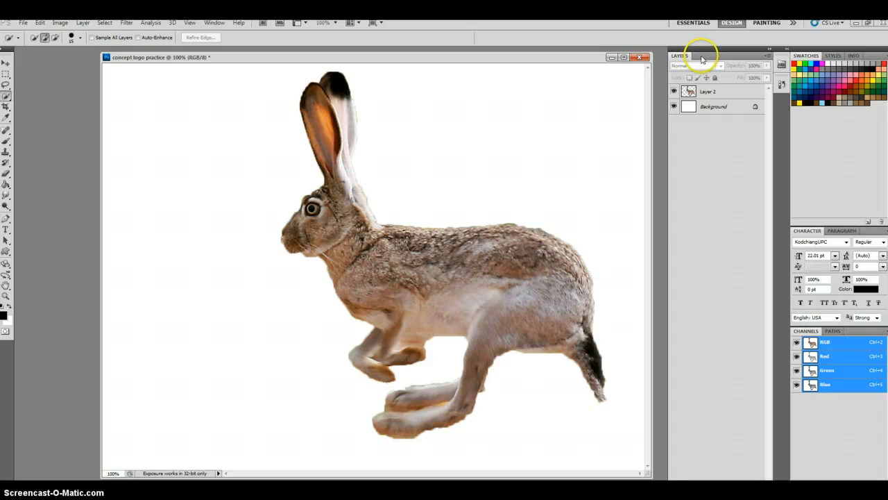
Set the Layers panel's thumbnail size to the largest option
{"action": "left_click", "coordinate": [766, 57]}
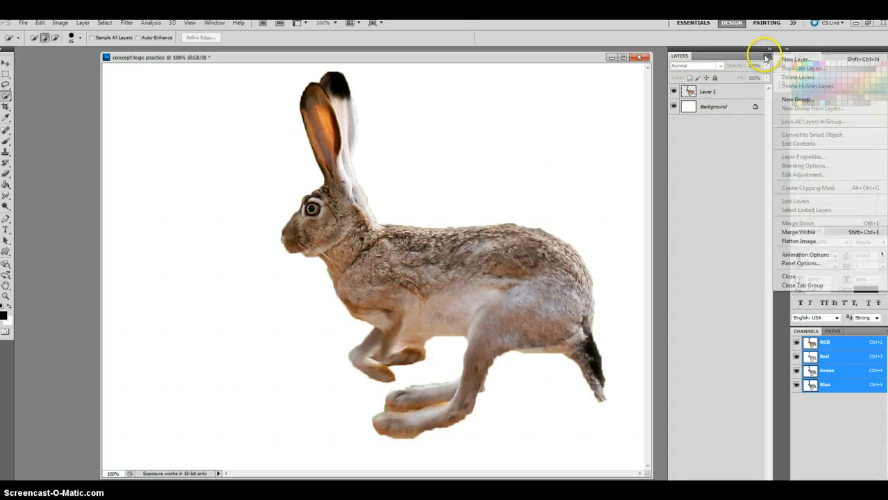
{"action": "left_click", "coordinate": [804, 264]}
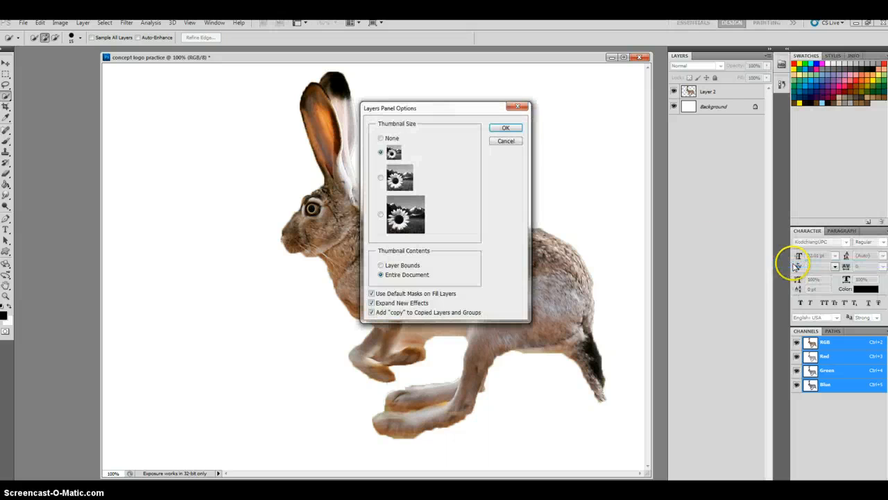
{"action": "left_click", "coordinate": [380, 214]}
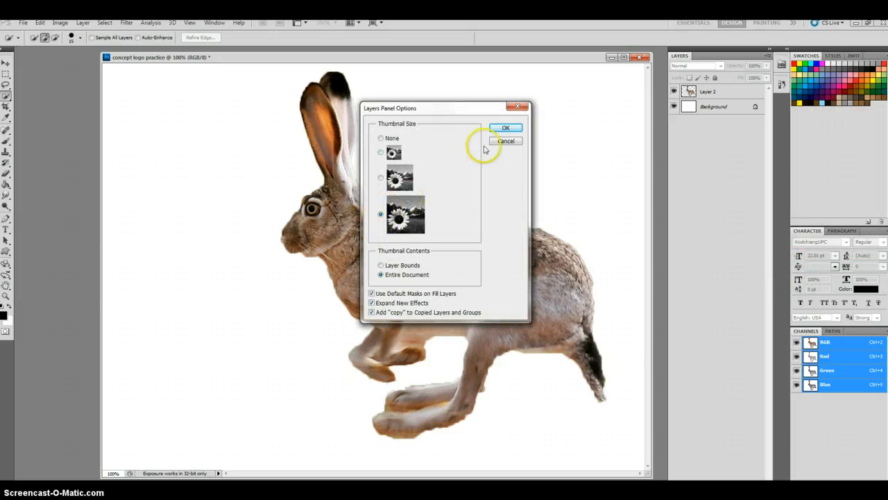
{"action": "left_click", "coordinate": [502, 129]}
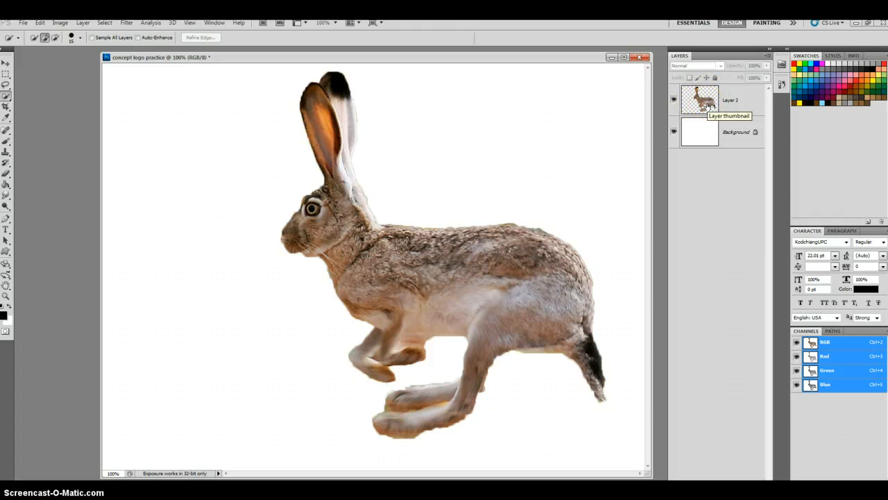
Load the rabbit's outline on Layer 2 as a selection and choose light pink as the foreground colour
{"action": "left_click", "coordinate": [703, 100], "text": "ctrl"}
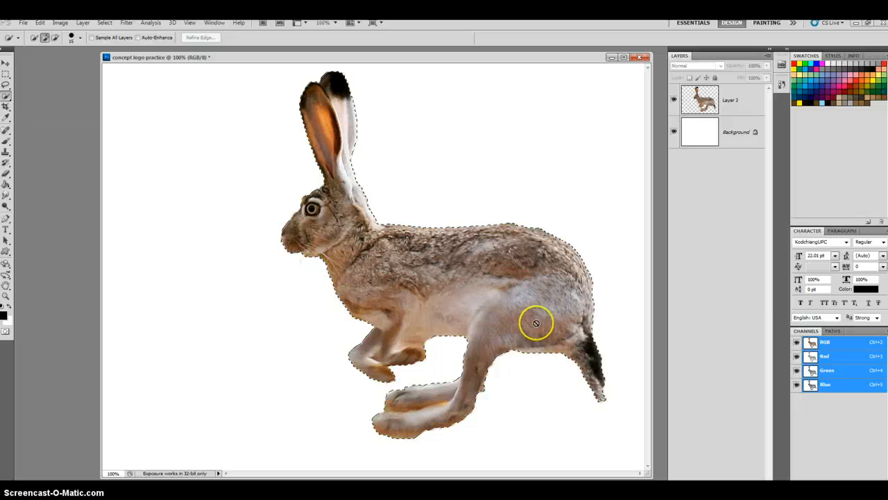
{"action": "left_click", "coordinate": [851, 76]}
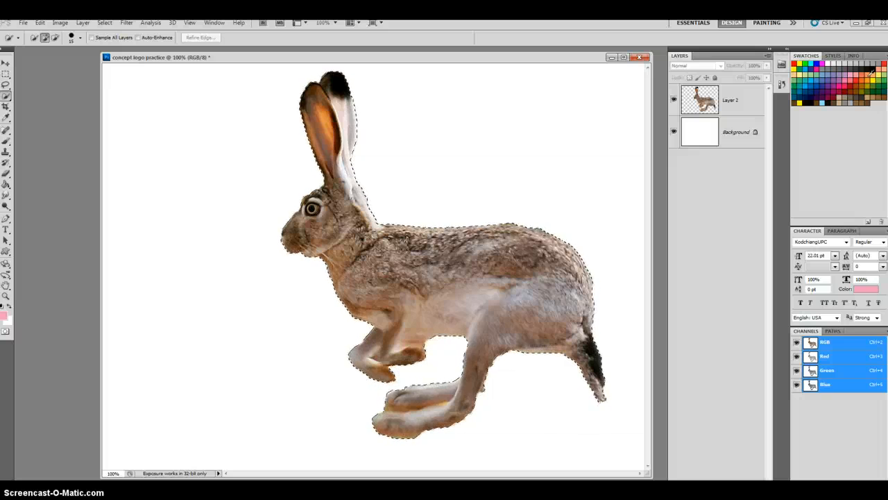
Fill the selected rabbit on Layer 2 with pink, deselect it, and inspect the silhouette's edges up close
{"action": "left_click", "coordinate": [745, 111]}
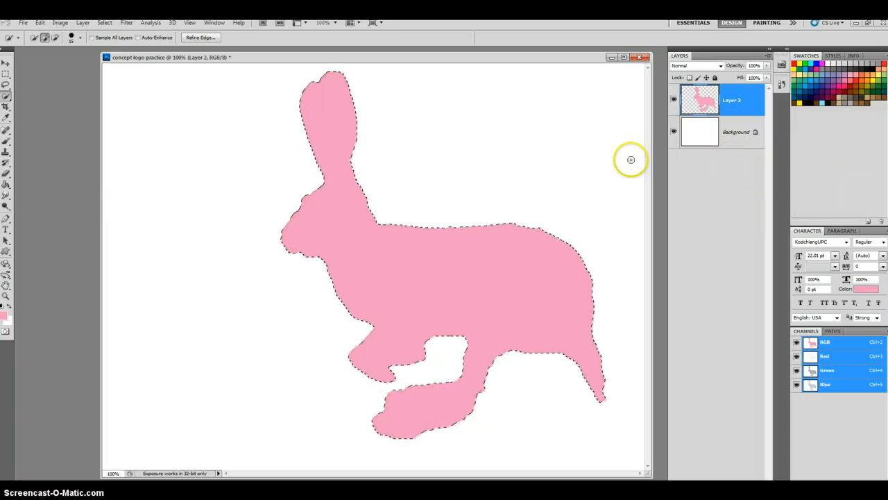
{"action": "key", "text": "ctrl+d"}
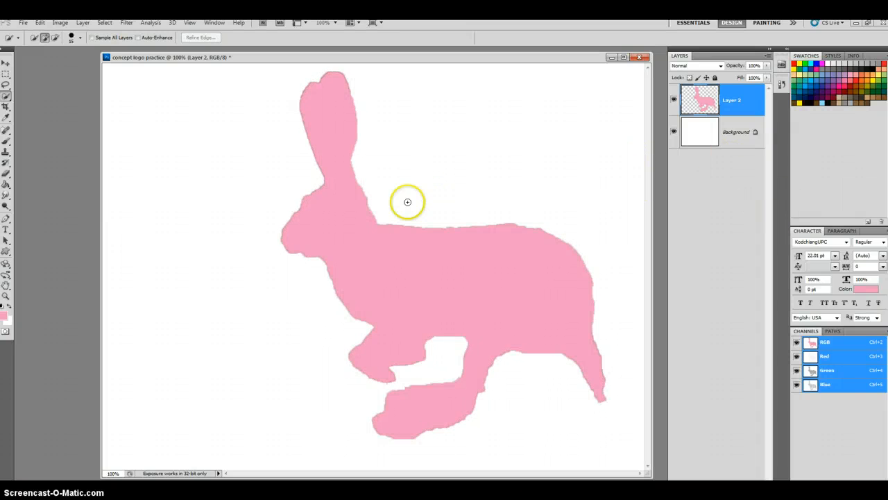
{"action": "scroll", "coordinate": [352, 195], "scroll_direction": "up", "scroll_amount": 5}
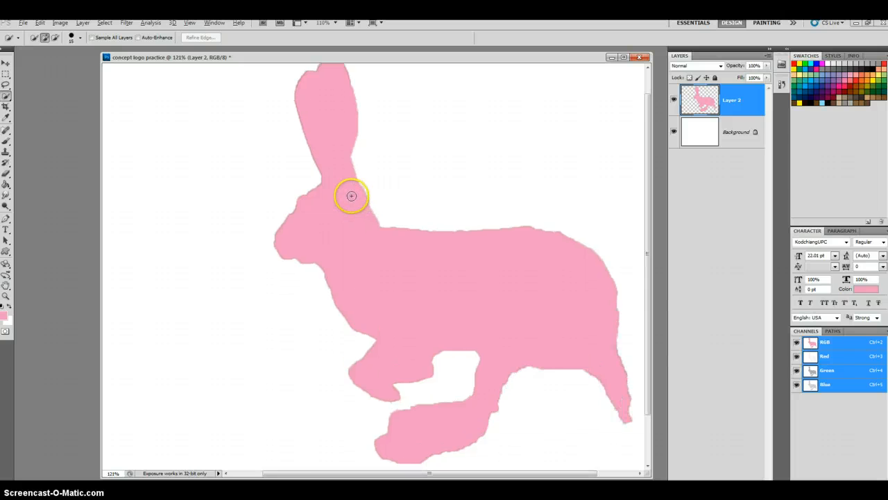
{"action": "scroll", "coordinate": [353, 194], "scroll_direction": "up", "scroll_amount": 1}
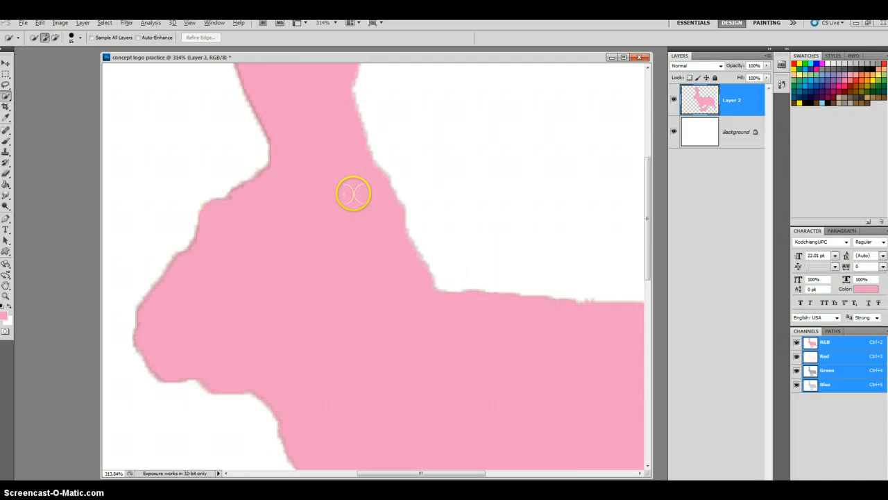
{"action": "scroll", "coordinate": [353, 194], "scroll_direction": "down", "scroll_amount": 6}
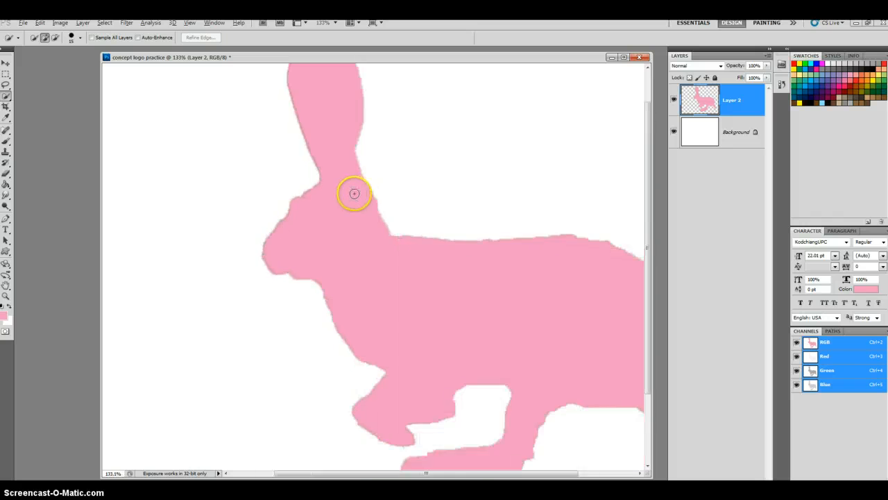
{"action": "scroll", "coordinate": [354, 195], "scroll_direction": "down", "scroll_amount": 1}
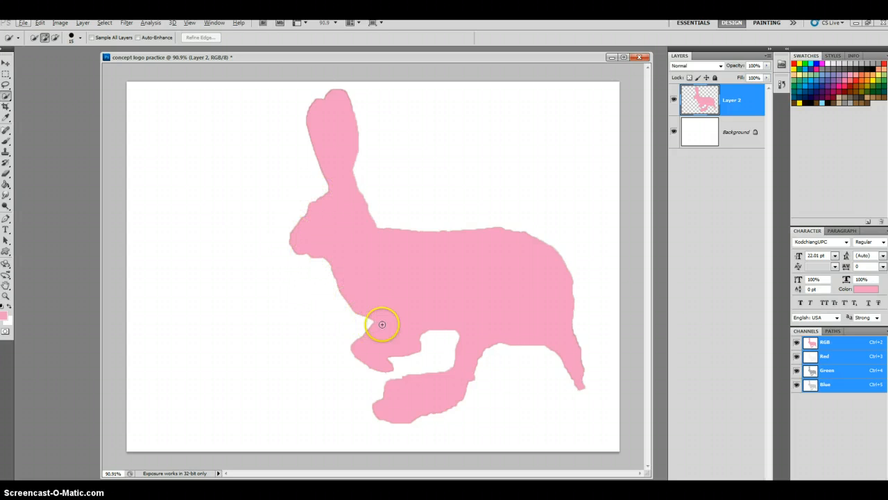
Load Layer 2's rabbit outline as a selection again and float the Paths panel on its own beneath the layers
{"action": "left_click", "coordinate": [695, 112], "text": "ctrl"}
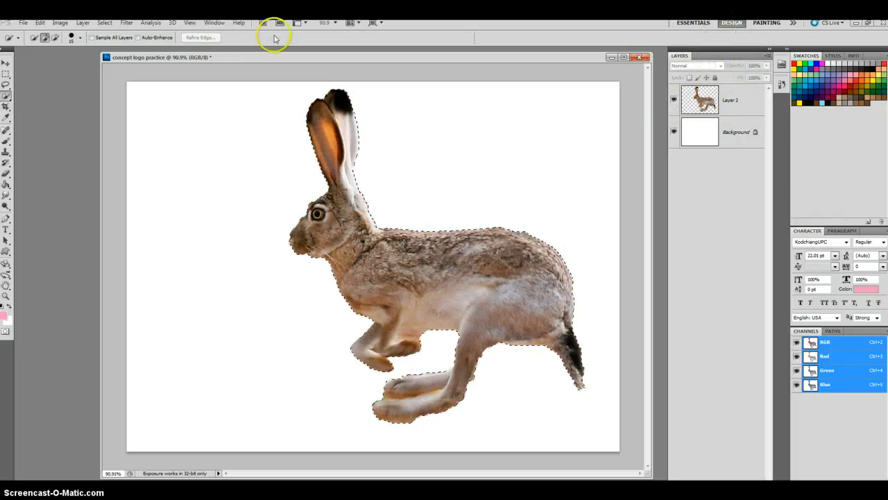
{"action": "left_click", "coordinate": [215, 22]}
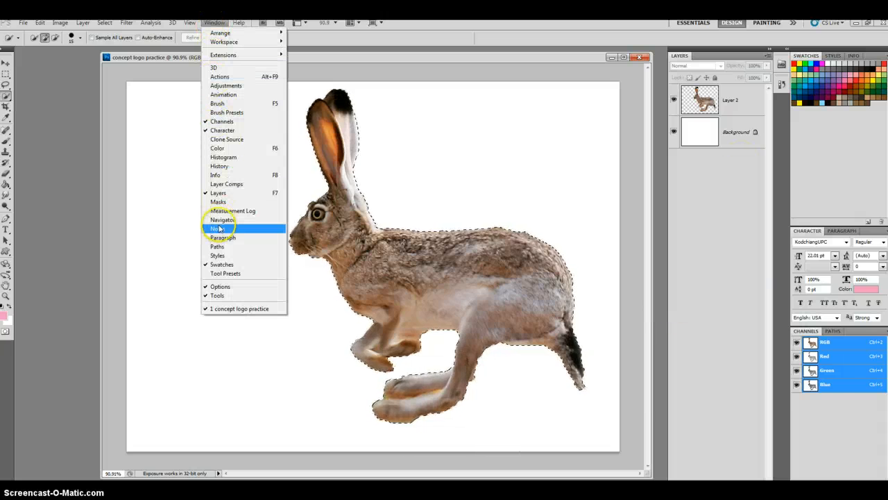
{"action": "left_click", "coordinate": [217, 246]}
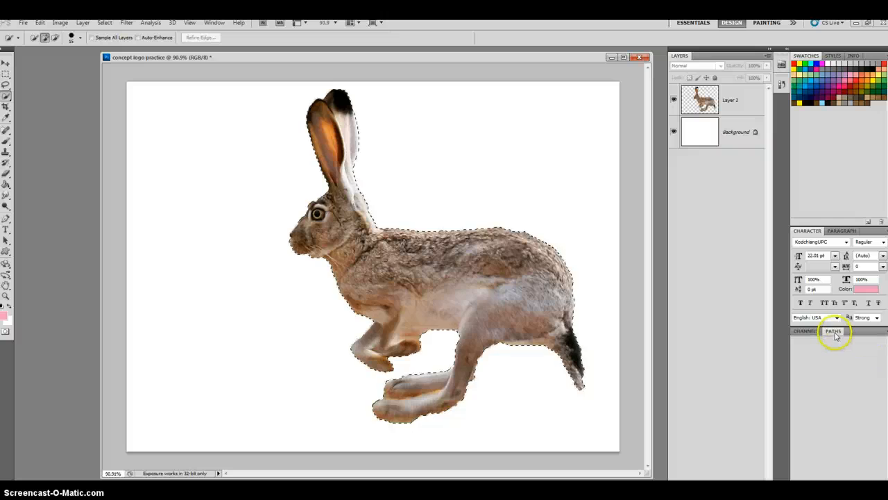
{"action": "left_click_drag", "start_coordinate": [836, 334], "coordinate": [702, 197]}
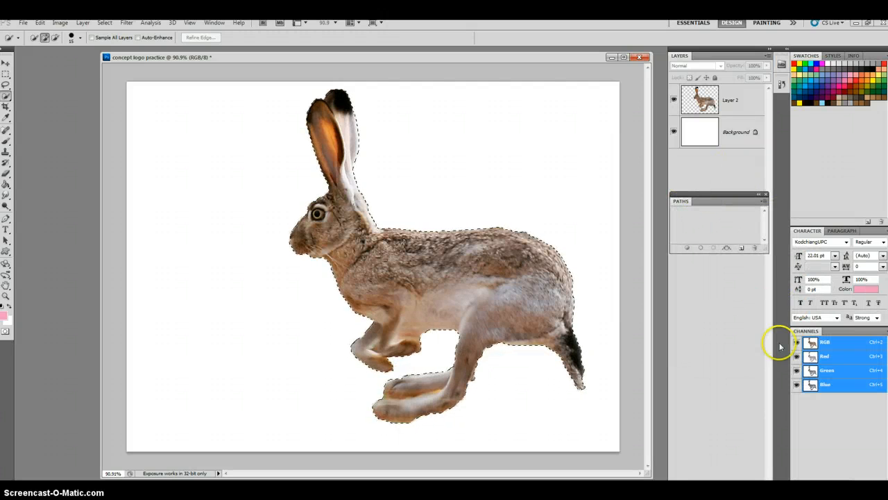
{"action": "left_click", "coordinate": [214, 23]}
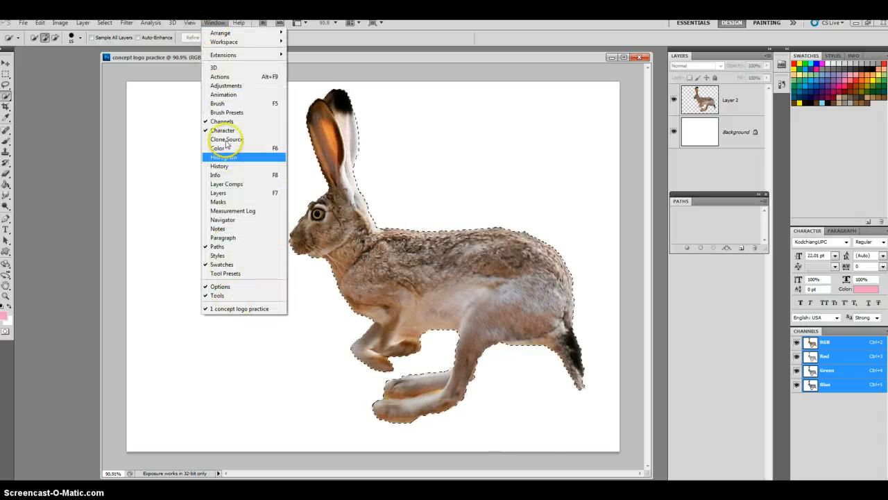
{"action": "left_click", "coordinate": [823, 168]}
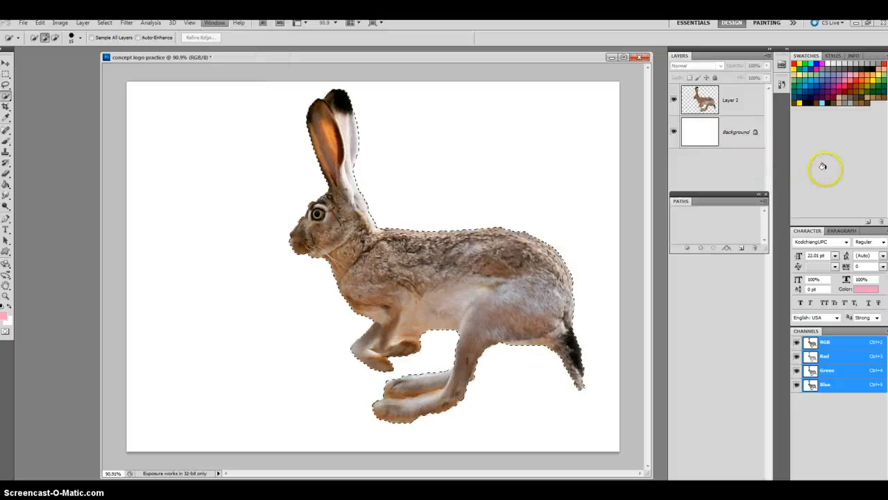
{"action": "left_click", "coordinate": [823, 169]}
{"action": "left_click", "coordinate": [529, 194]}
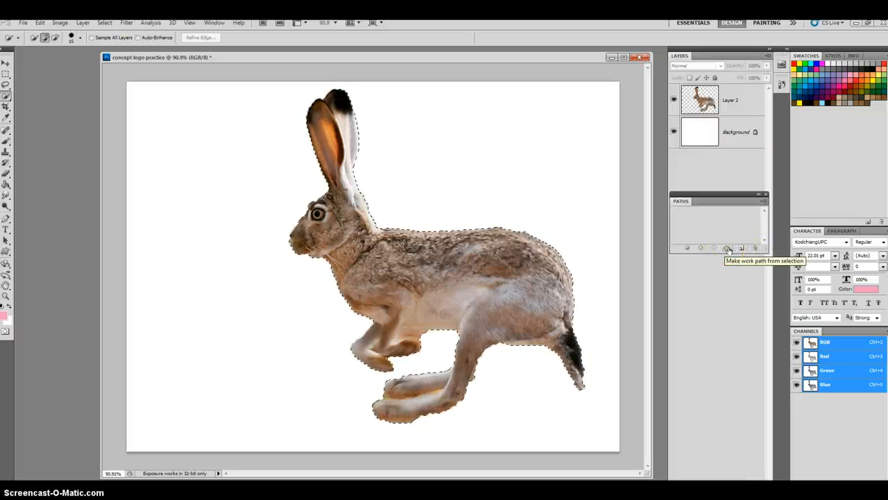
Make a work path from the rabbit selection and set the Paths panel's thumbnails to the largest size
{"action": "left_click", "coordinate": [727, 250]}
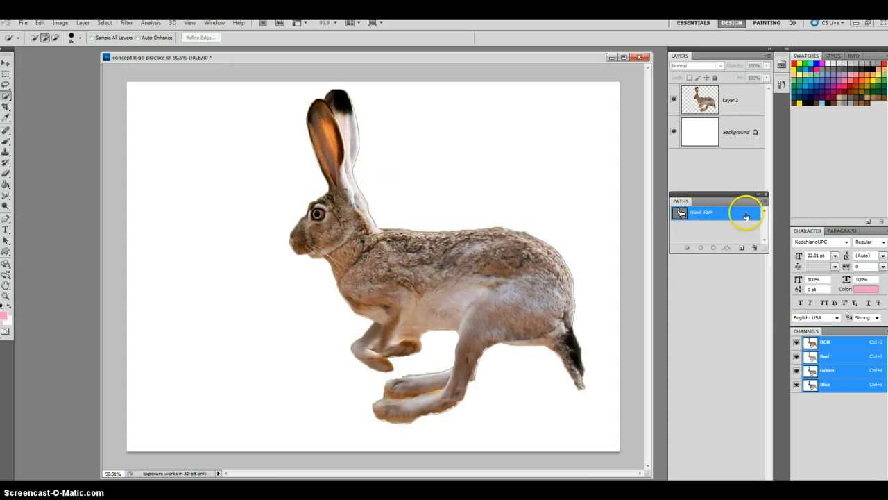
{"action": "left_click", "coordinate": [764, 201]}
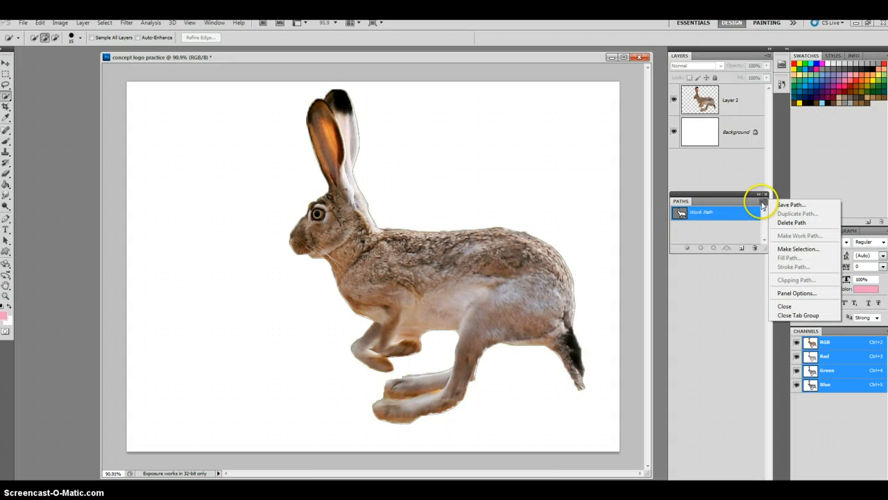
{"action": "left_click", "coordinate": [780, 293]}
{"action": "left_click", "coordinate": [407, 236]}
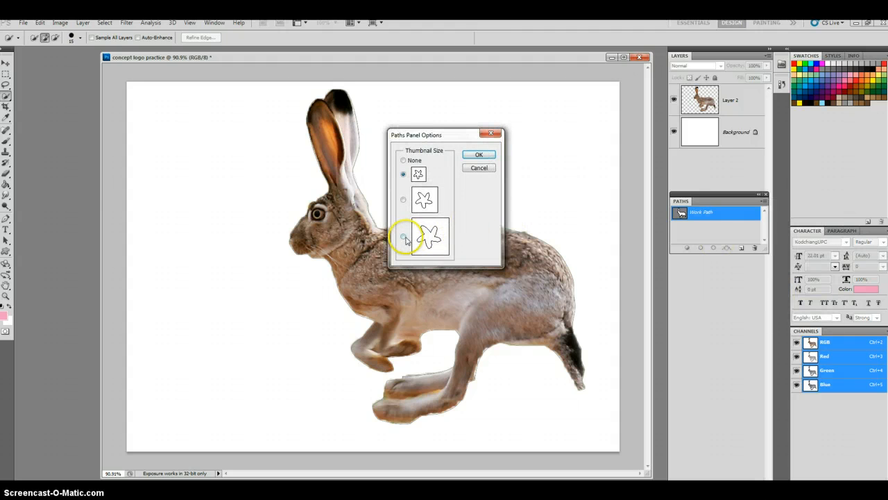
{"action": "left_click", "coordinate": [479, 154]}
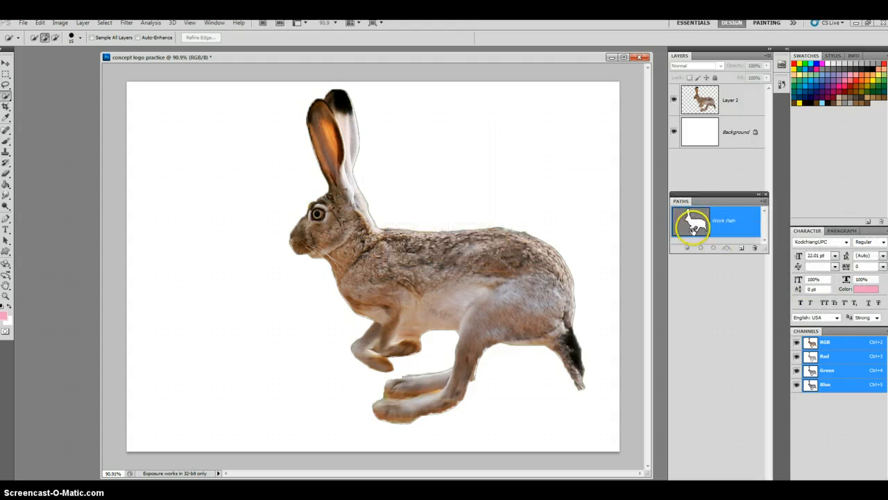
Make Layer 2 active, move the Paths panel aside, and undock the panel group holding the layers
{"action": "left_click_drag", "start_coordinate": [720, 194], "coordinate": [726, 217]}
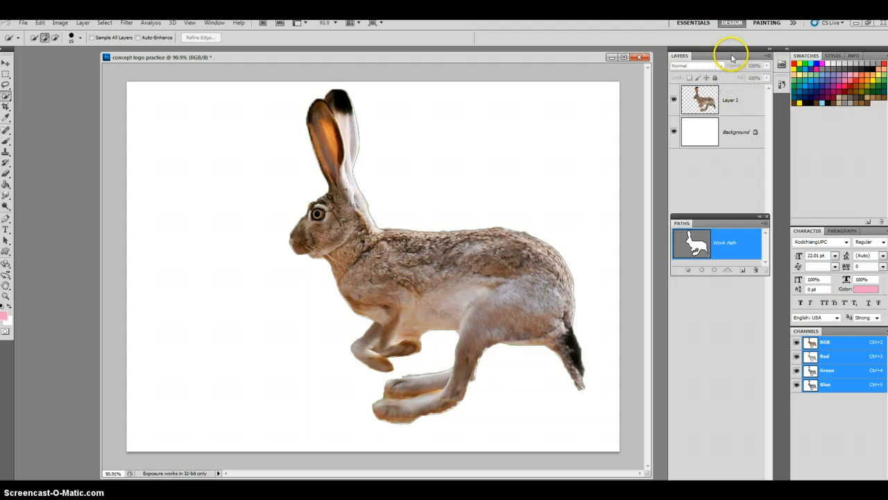
{"action": "left_click", "coordinate": [732, 99]}
{"action": "left_click", "coordinate": [707, 100]}
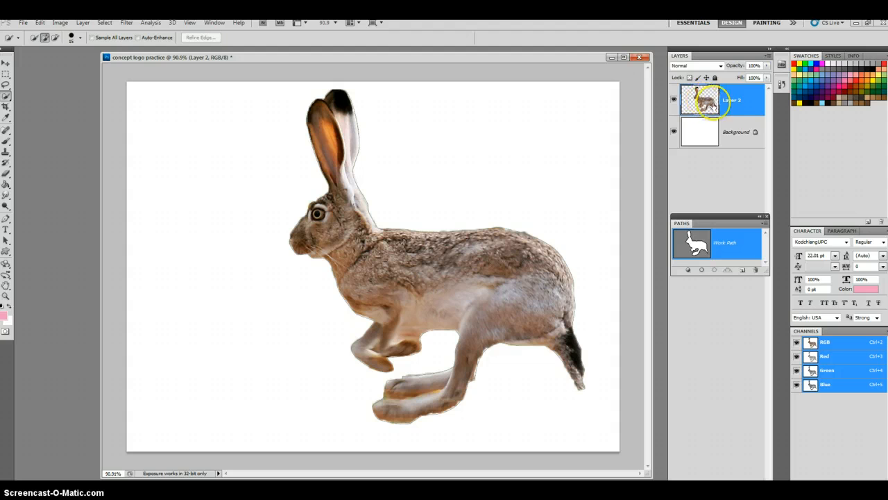
{"action": "left_click_drag", "start_coordinate": [738, 215], "coordinate": [842, 154]}
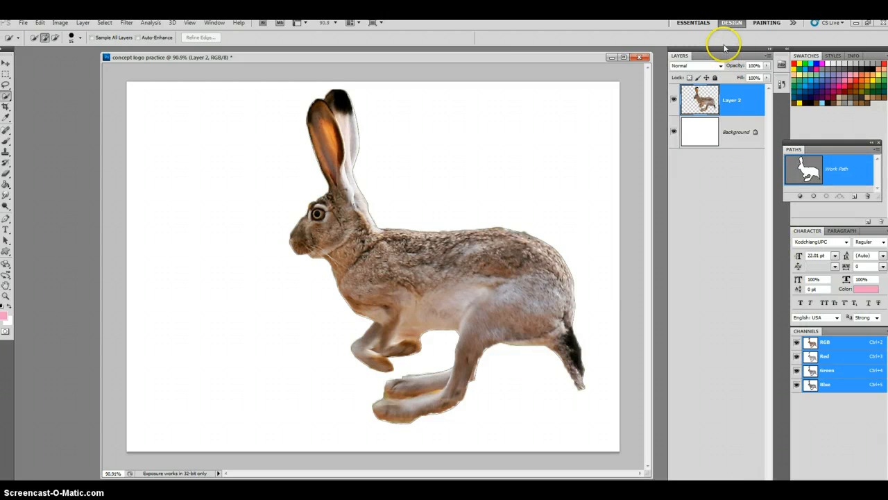
{"action": "mouse_move", "coordinate": [724, 47]}
{"action": "left_mouse_down"}
{"action": "mouse_move", "coordinate": [726, 68]}
{"action": "mouse_move", "coordinate": [718, 60]}
{"action": "left_mouse_up"}
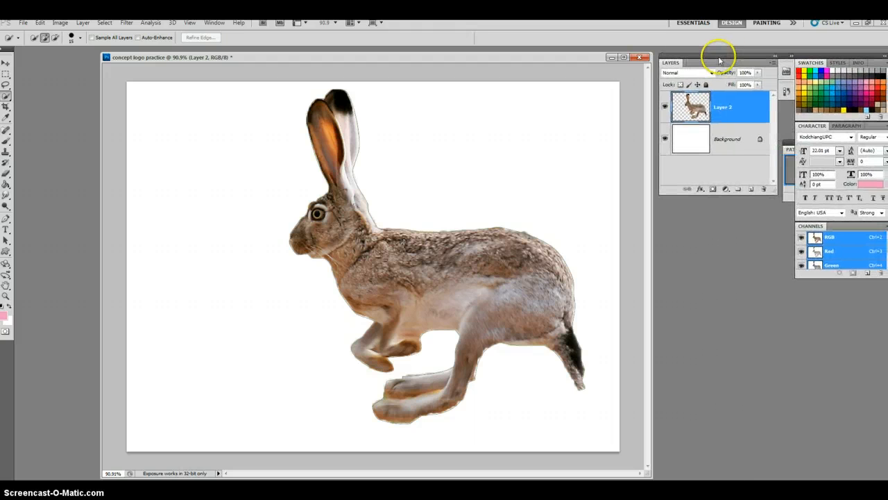
Create a new empty layer above Layer 2 and move the Paths panel just below the Layers panel
{"action": "left_click", "coordinate": [750, 189]}
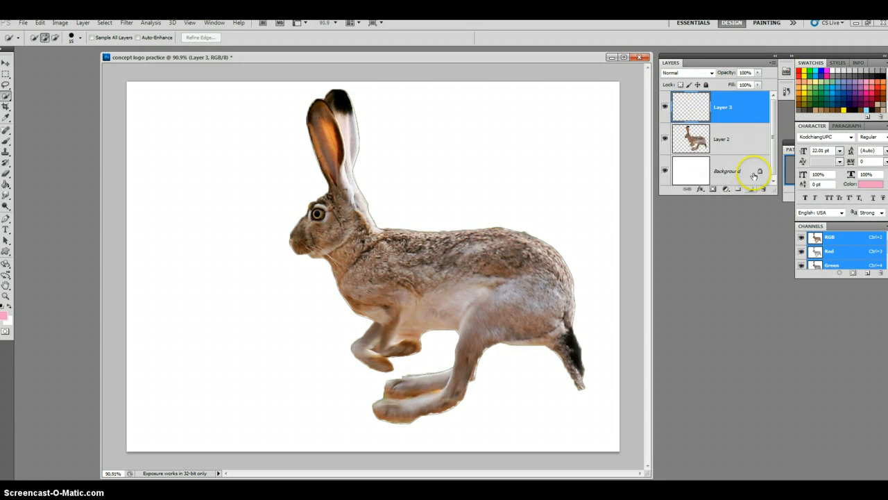
{"action": "left_click", "coordinate": [788, 148]}
{"action": "left_click_drag", "start_coordinate": [767, 184], "coordinate": [680, 214]}
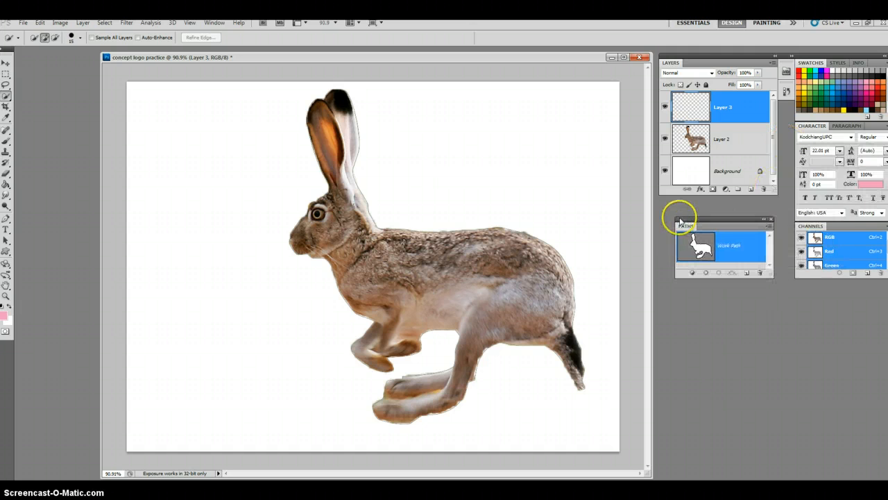
Rename Layer 2 to "rabbit" and make the empty Layer 3 active
{"action": "double_click", "coordinate": [722, 138]}
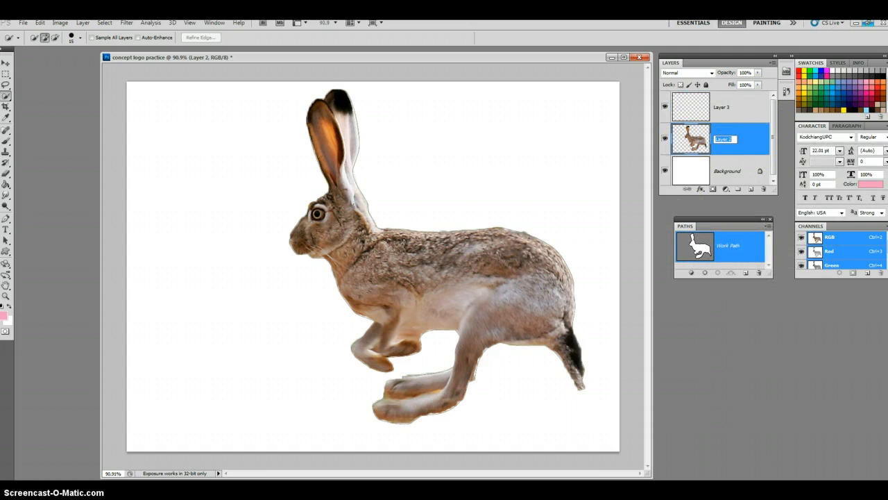
{"action": "left_click", "coordinate": [751, 109]}
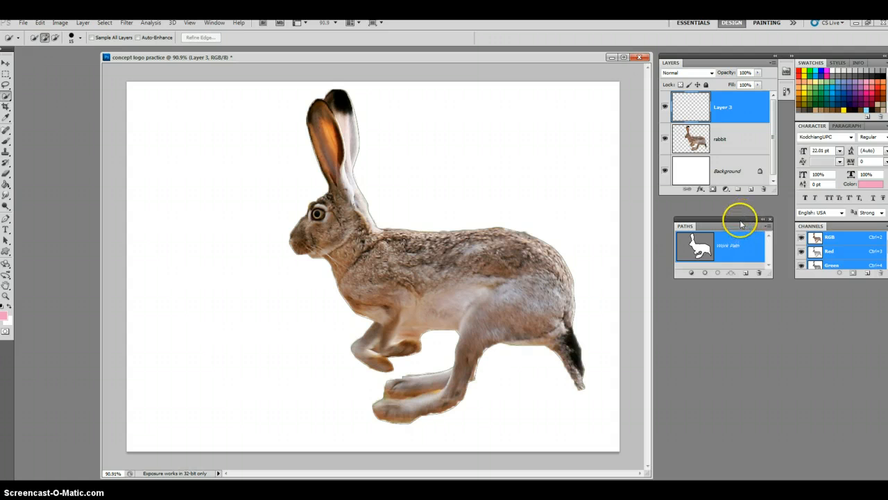
Float the Tools panel beside the document and fill the rabbit work path with the pink foreground colour on Layer 3
{"action": "left_click_drag", "start_coordinate": [740, 219], "coordinate": [730, 214]}
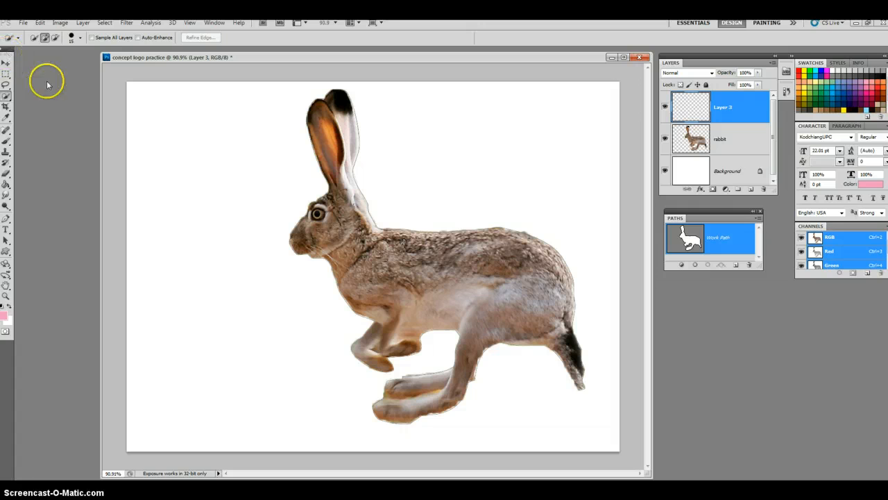
{"action": "left_click_drag", "start_coordinate": [5, 53], "coordinate": [69, 84]}
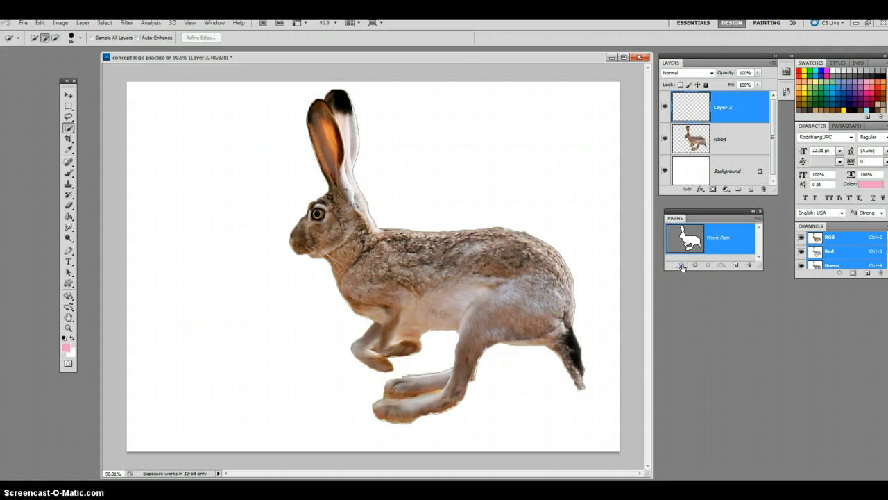
{"action": "left_click", "coordinate": [682, 265]}
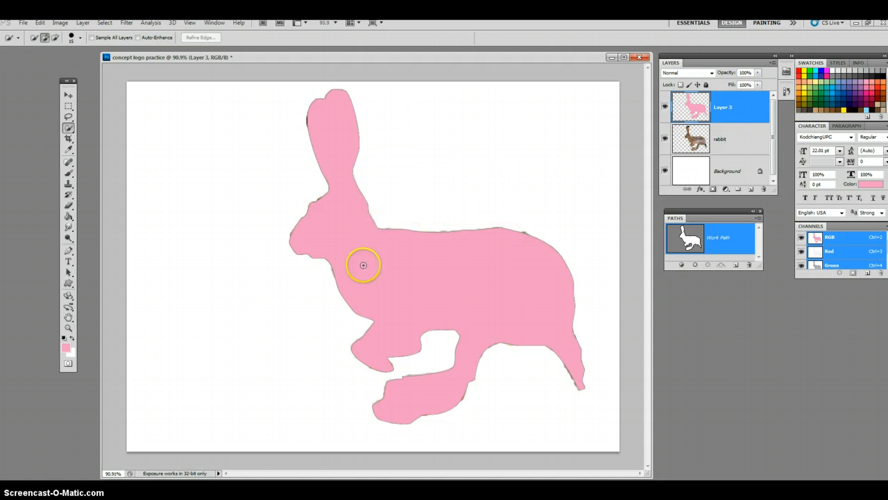
Hide and delete the "rabbit" layer, and rename Layer 3 to "shape"
{"action": "left_click", "coordinate": [665, 140]}
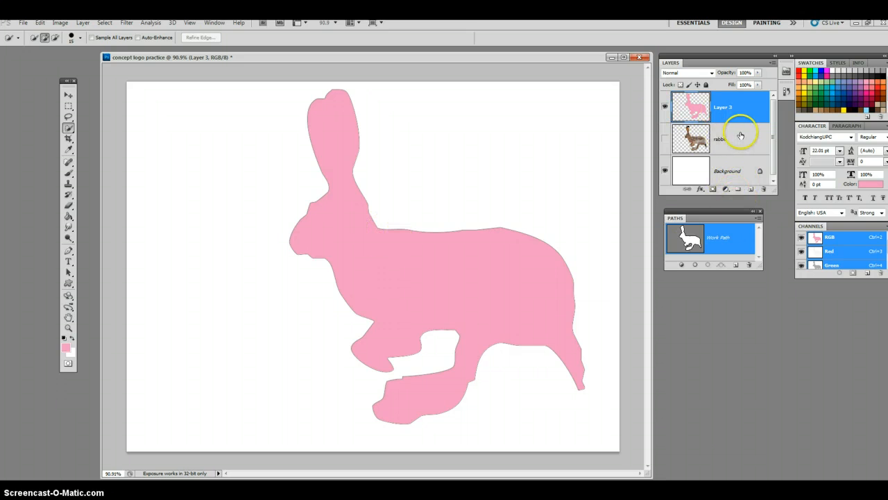
{"action": "left_click_drag", "start_coordinate": [741, 140], "coordinate": [765, 189]}
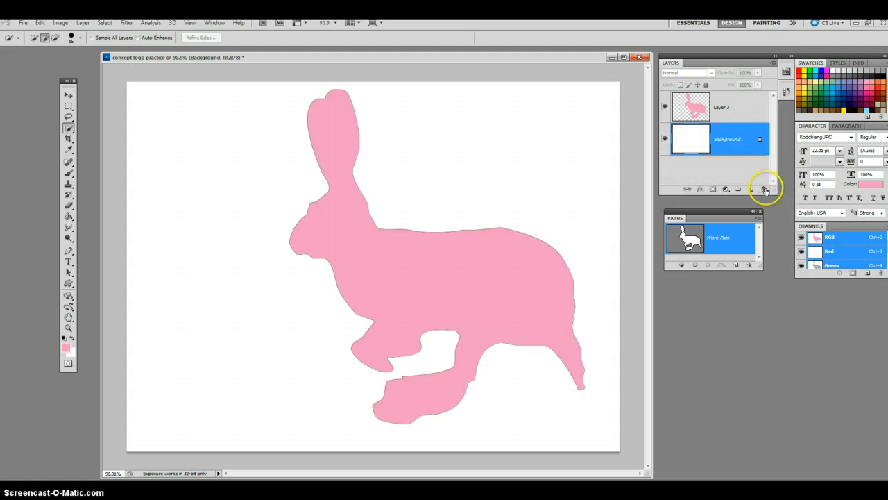
{"action": "left_click", "coordinate": [723, 111]}
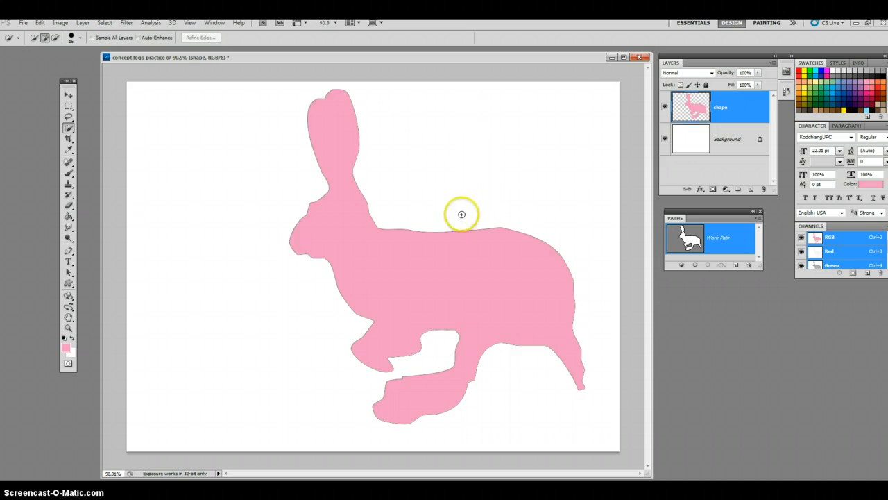
Try to scale the rabbit down proportionally to about 60.55% with Free Transform while its work path is selected
{"action": "key", "text": "ctrl+t"}
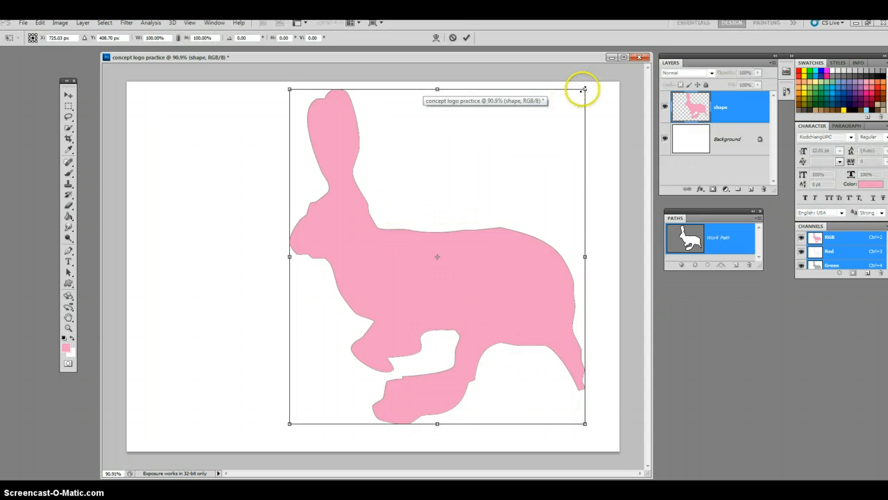
{"action": "left_click_drag", "start_coordinate": [585, 88], "coordinate": [469, 222]}
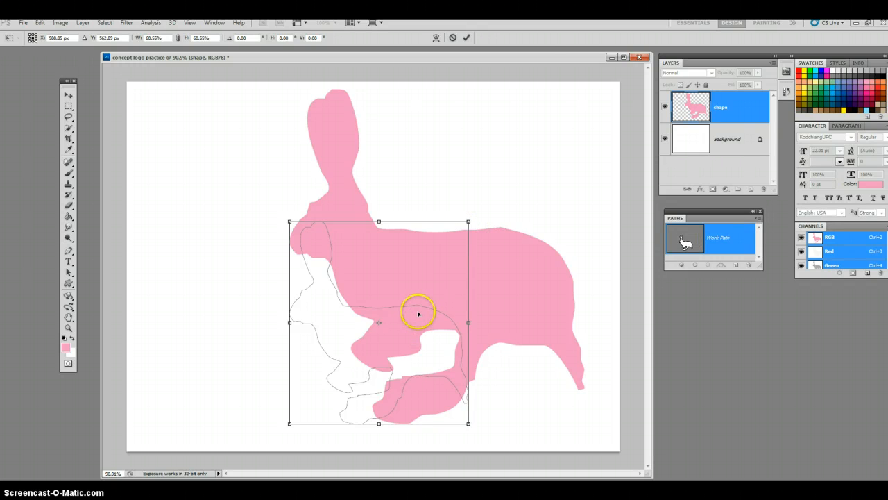
{"action": "key", "text": "Return"}
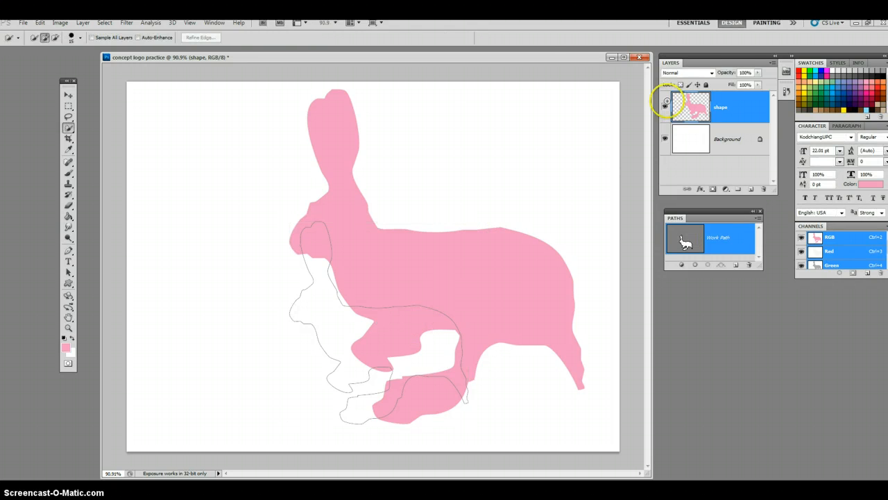
Delete the work path and place the Paths panel just below the Layers panel
{"action": "left_click_drag", "start_coordinate": [710, 211], "coordinate": [486, 118]}
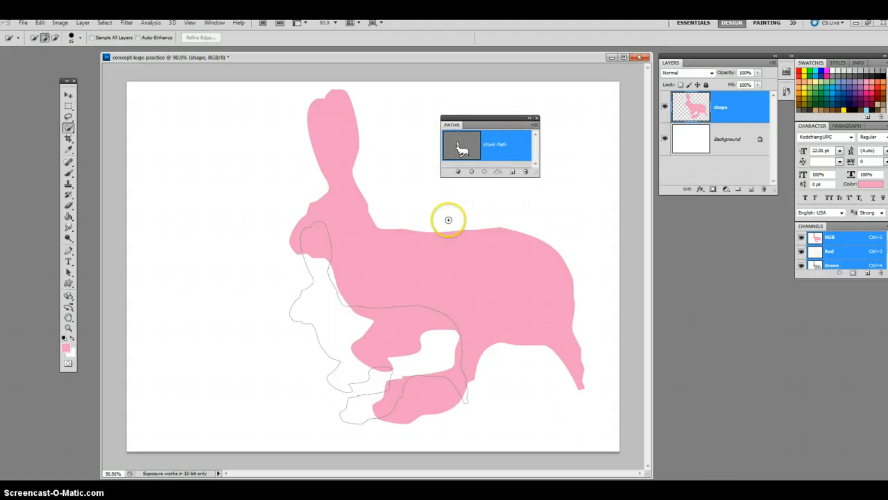
{"action": "left_click_drag", "start_coordinate": [503, 150], "coordinate": [531, 170]}
{"action": "left_click_drag", "start_coordinate": [490, 118], "coordinate": [725, 239]}
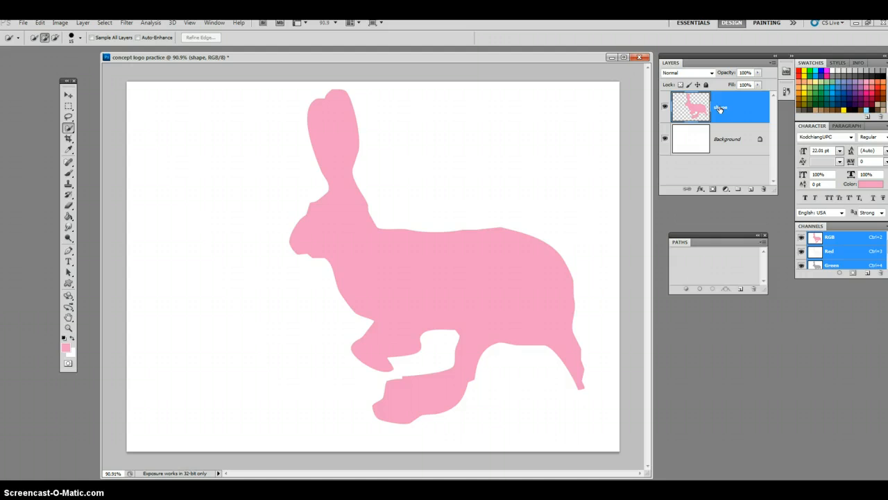
Scale the rabbit on the "shape" layer down to about 61% and move it to the left side of the canvas
{"action": "key", "text": "ctrl+t"}
{"action": "left_click_drag", "start_coordinate": [585, 89], "coordinate": [492, 195]}
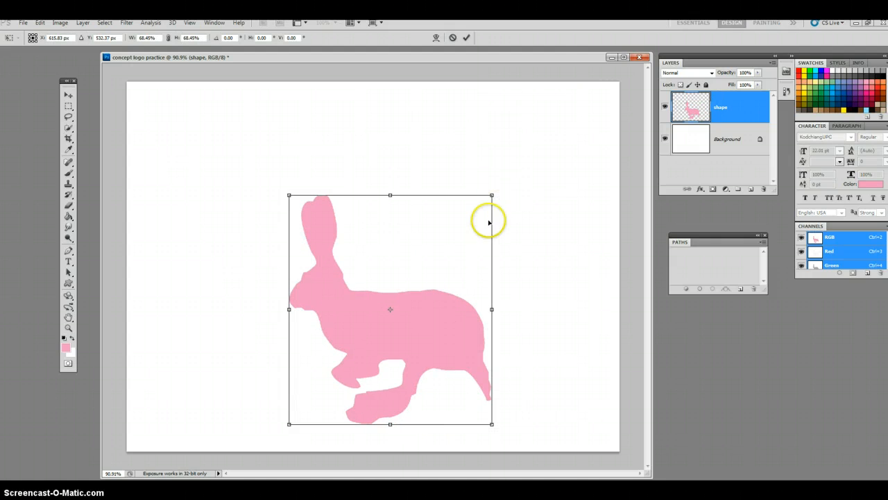
{"action": "left_click_drag", "start_coordinate": [432, 337], "coordinate": [316, 276]}
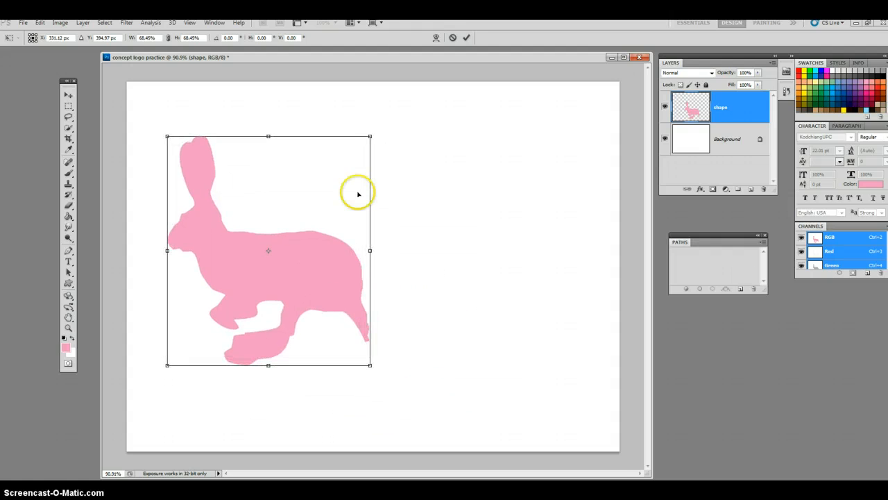
{"action": "left_click_drag", "start_coordinate": [370, 135], "coordinate": [350, 160]}
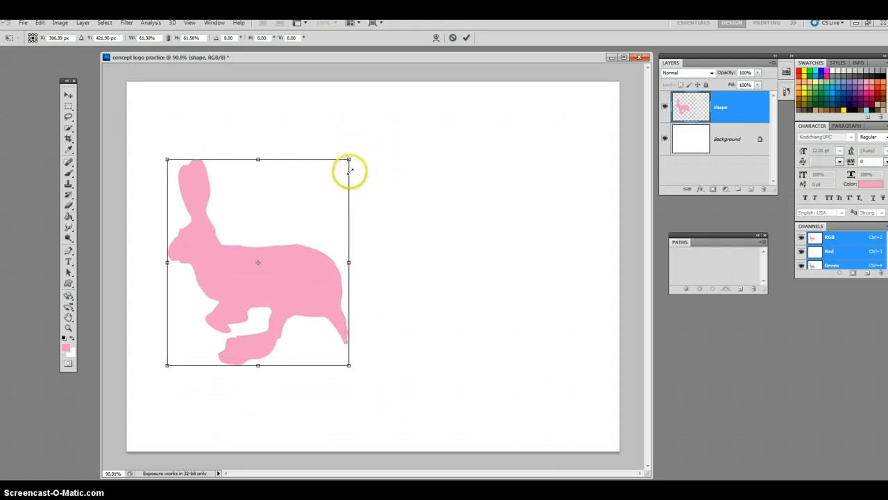
{"action": "key", "text": "Return"}
{"action": "key", "text": "w"}
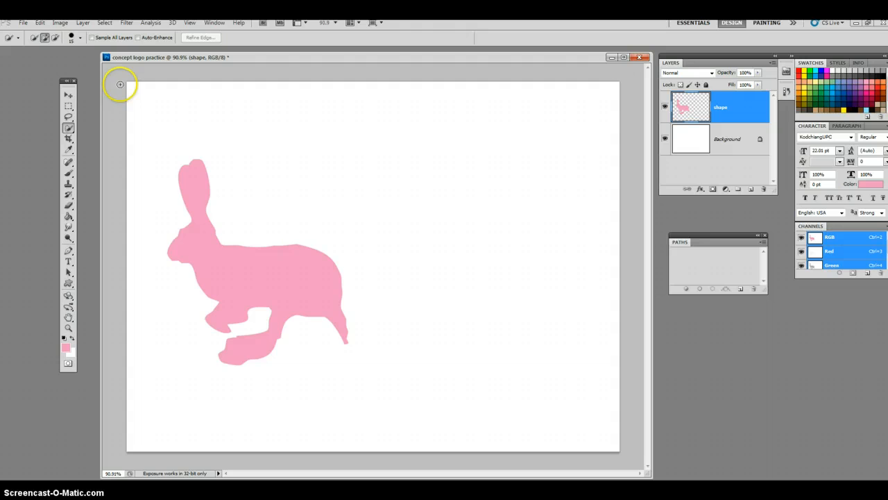
{"action": "left_click", "coordinate": [68, 95]}
{"action": "left_click_drag", "start_coordinate": [281, 301], "coordinate": [258, 318]}
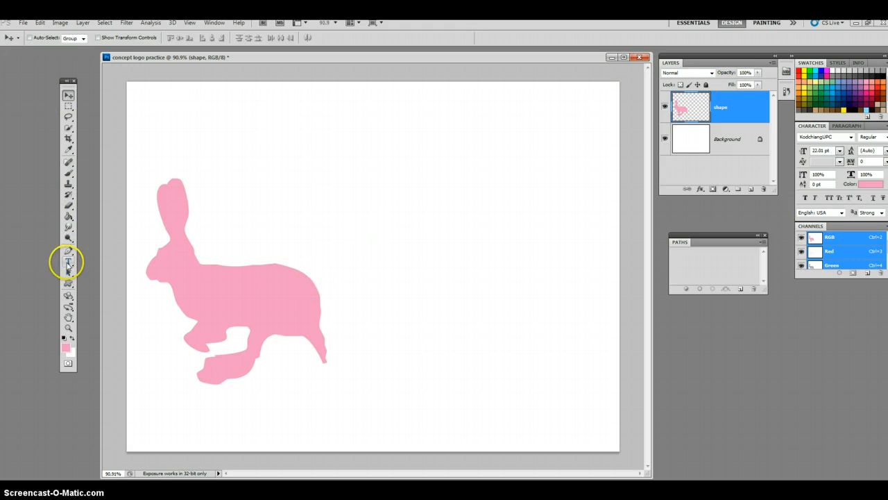
Add the horizontal text "rabbit" in pink KodchiangUPC Regular, above and to the right of the rabbit's back
{"action": "left_click", "coordinate": [68, 262]}
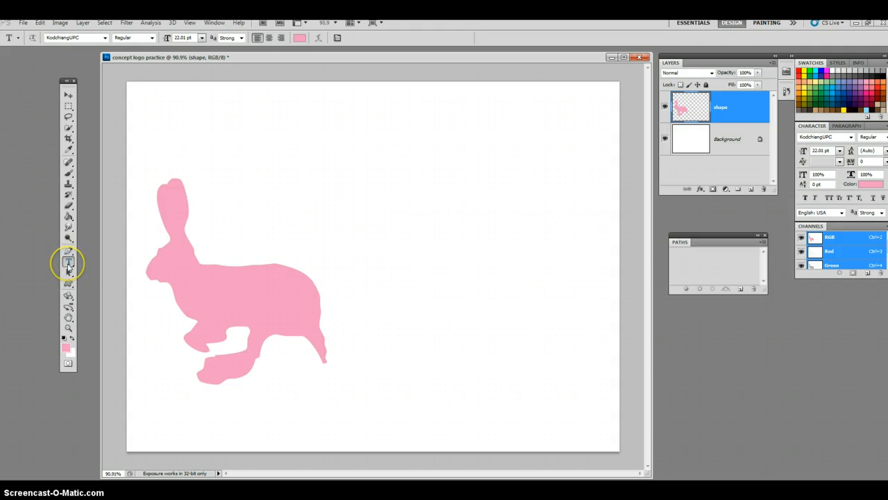
{"action": "left_click", "coordinate": [68, 261]}
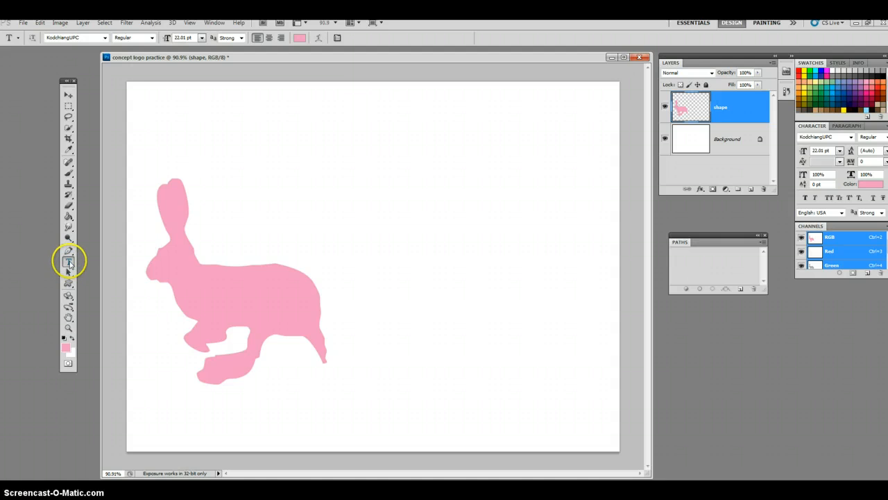
{"action": "left_click", "coordinate": [337, 218]}
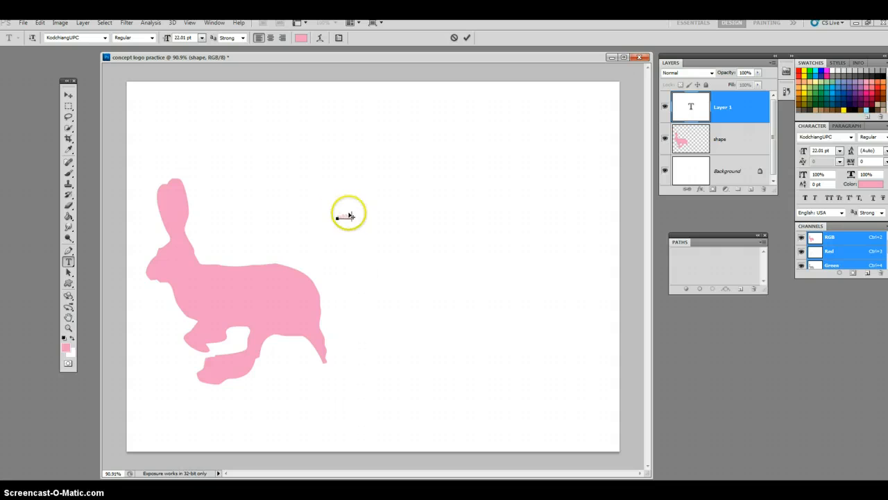
Replace the text "rabbit" with "fast"
{"action": "key", "text": "ctrl+plus"}
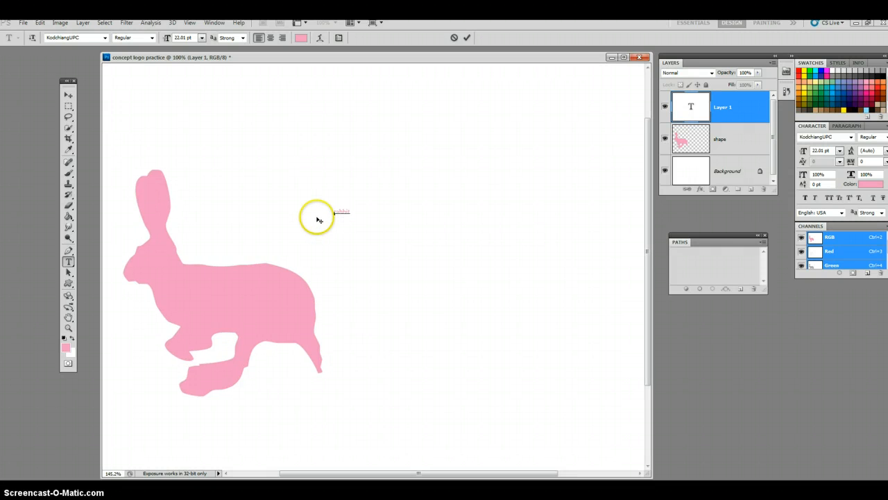
{"action": "scroll", "coordinate": [327, 207], "scroll_direction": "up", "scroll_amount": 4}
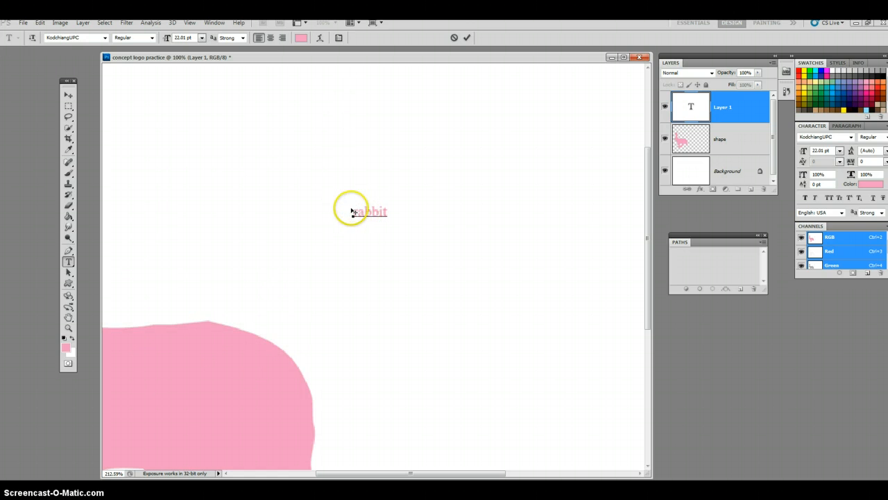
{"action": "scroll", "coordinate": [479, 217], "scroll_direction": "left", "scroll_amount": 2}
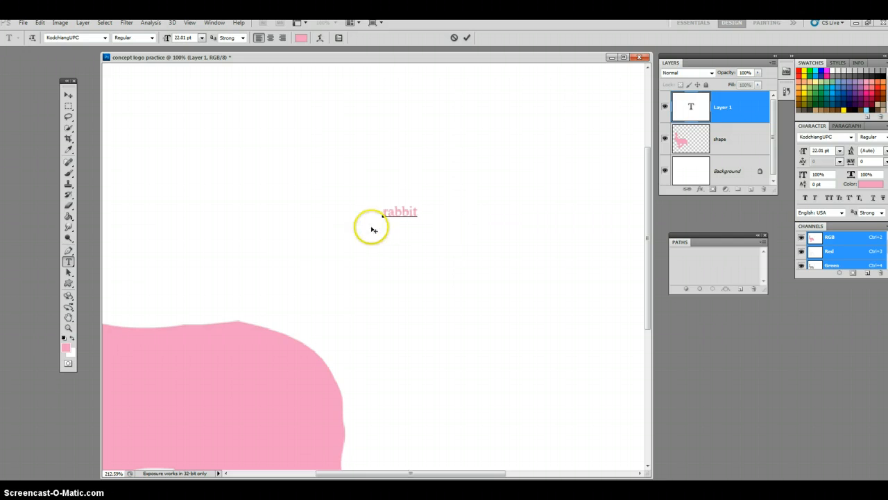
{"action": "scroll", "coordinate": [373, 229], "scroll_direction": "right", "scroll_amount": 4}
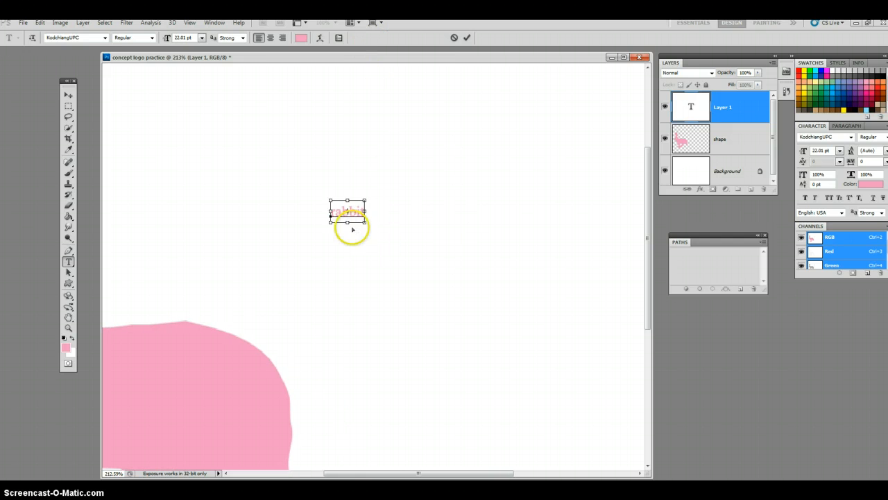
{"action": "scroll", "coordinate": [353, 228], "scroll_direction": "right", "scroll_amount": 1}
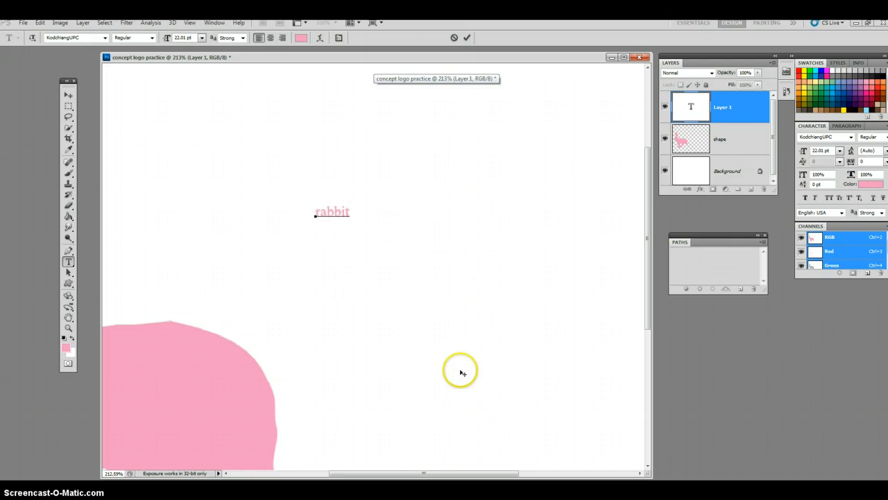
{"action": "mouse_move", "coordinate": [414, 473]}
{"action": "left_mouse_down"}
{"action": "mouse_move", "coordinate": [298, 472]}
{"action": "mouse_move", "coordinate": [406, 476]}
{"action": "left_mouse_up"}
{"action": "double_click", "coordinate": [691, 108]}
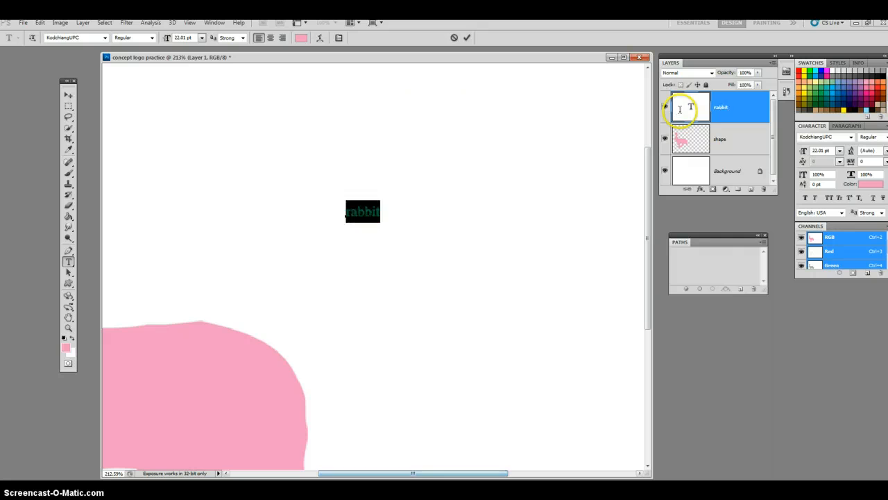
{"action": "type", "text": "r"}
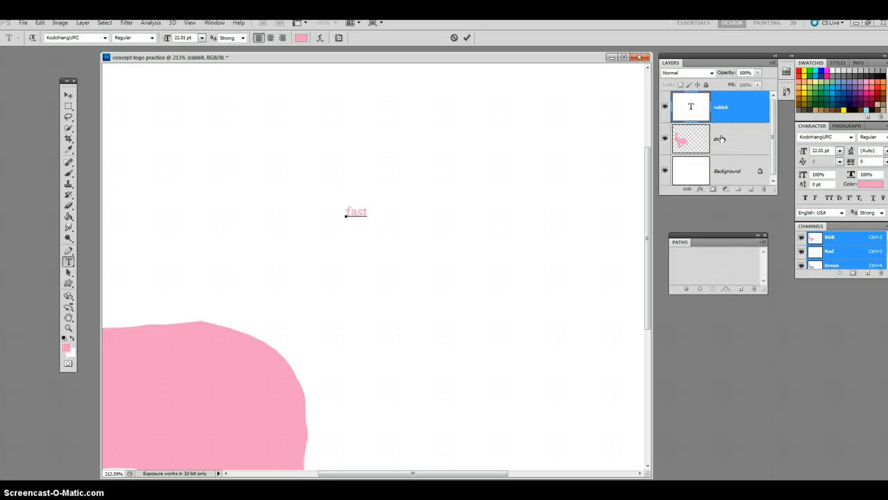
Enlarge the "fast" text to 180.01 pt and move it down and left, closer to the rabbit's back
{"action": "double_click", "coordinate": [691, 105]}
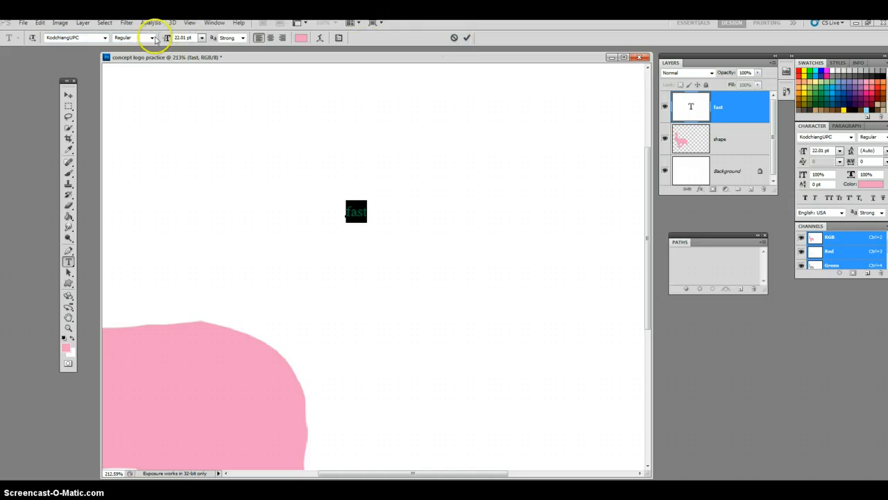
{"action": "left_click_drag", "start_coordinate": [165, 39], "coordinate": [165, 38]}
{"action": "left_click_drag", "start_coordinate": [400, 309], "coordinate": [348, 356]}
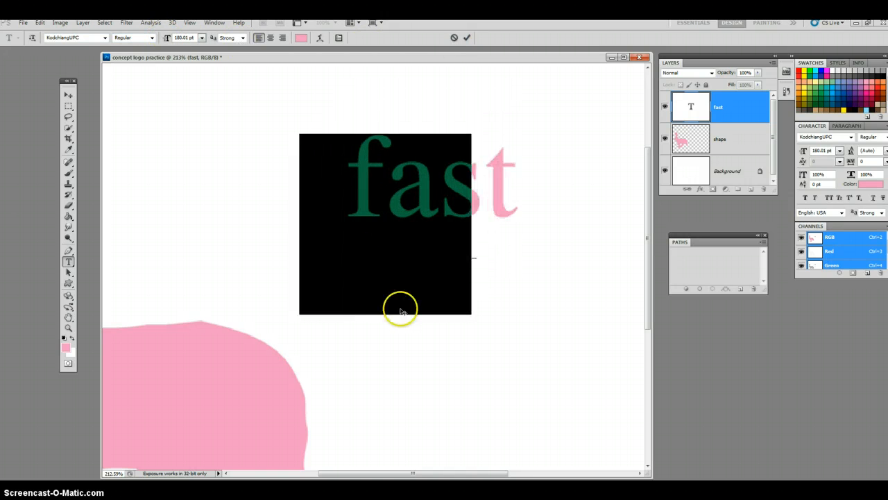
{"action": "scroll", "coordinate": [358, 327], "scroll_direction": "right", "scroll_amount": 1}
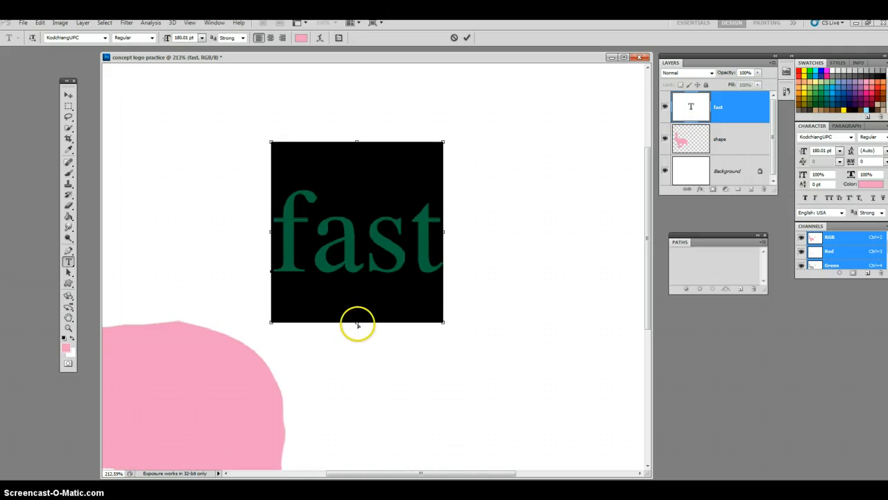
{"action": "scroll", "coordinate": [426, 304], "scroll_direction": "down", "scroll_amount": 2}
{"action": "scroll", "coordinate": [426, 304], "scroll_direction": "down", "scroll_amount": 1}
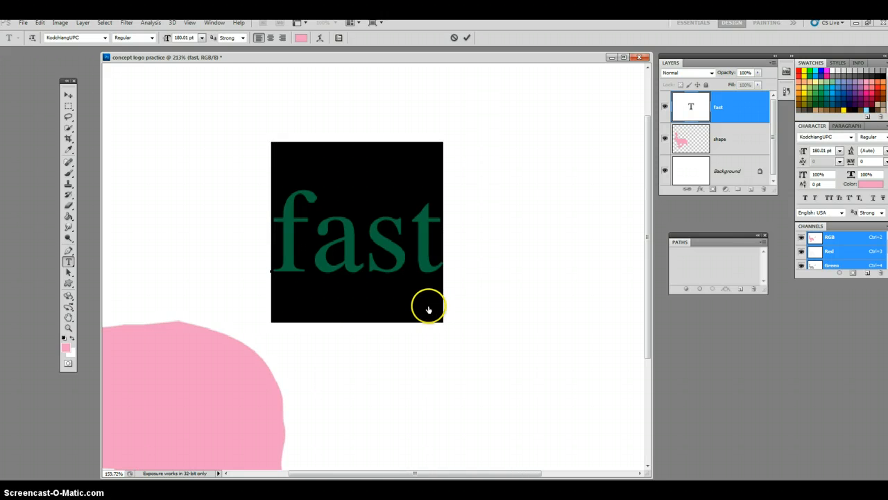
{"action": "left_click", "coordinate": [741, 147]}
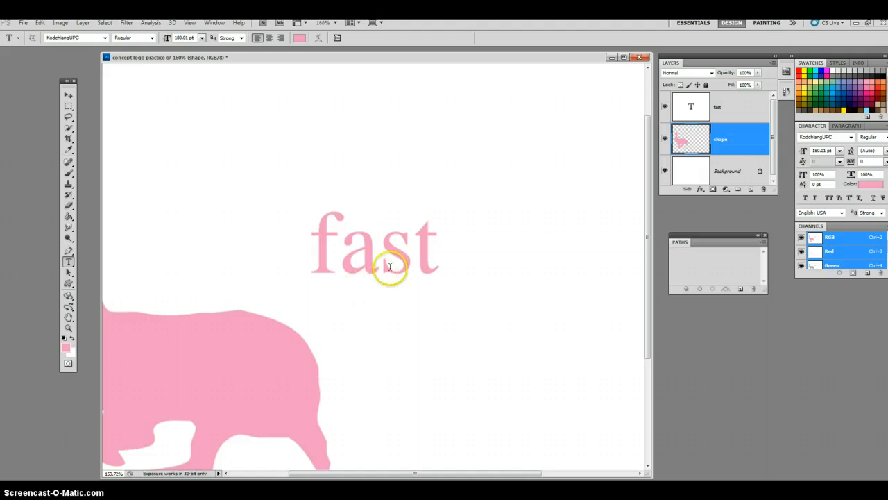
Move the "fast" text layer slightly left and down so it sits just above the rabbit's rump
{"action": "scroll", "coordinate": [392, 301], "scroll_direction": "down", "scroll_amount": 3}
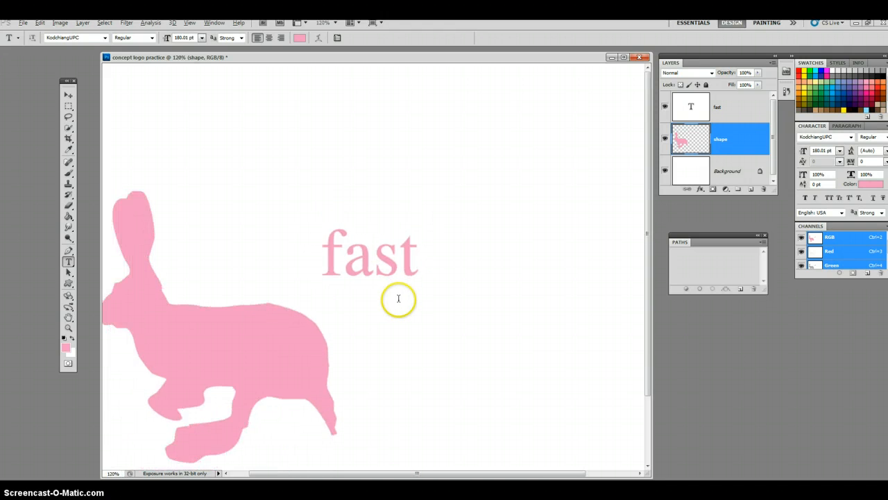
{"action": "scroll", "coordinate": [401, 296], "scroll_direction": "down", "scroll_amount": 3}
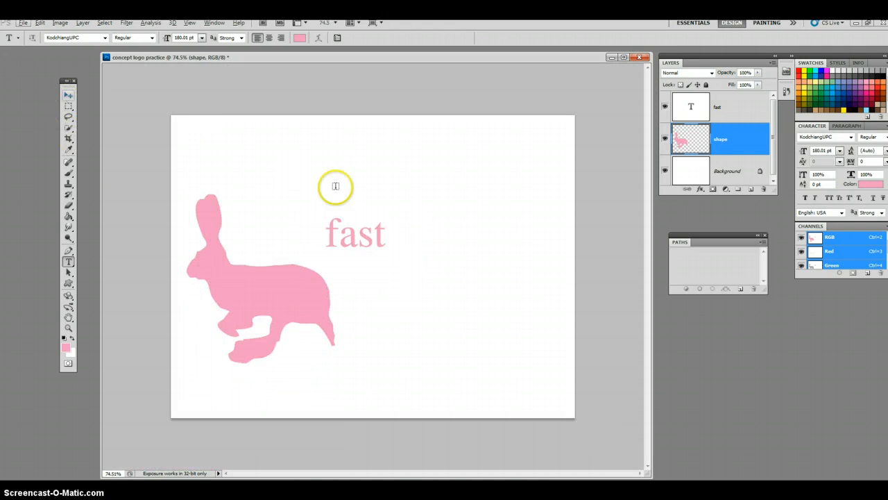
{"action": "left_click", "coordinate": [72, 97]}
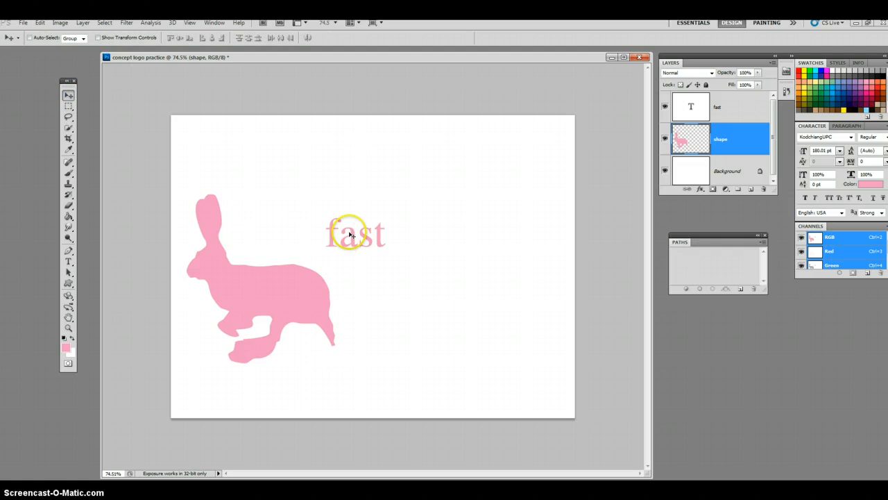
{"action": "left_click", "coordinate": [715, 104]}
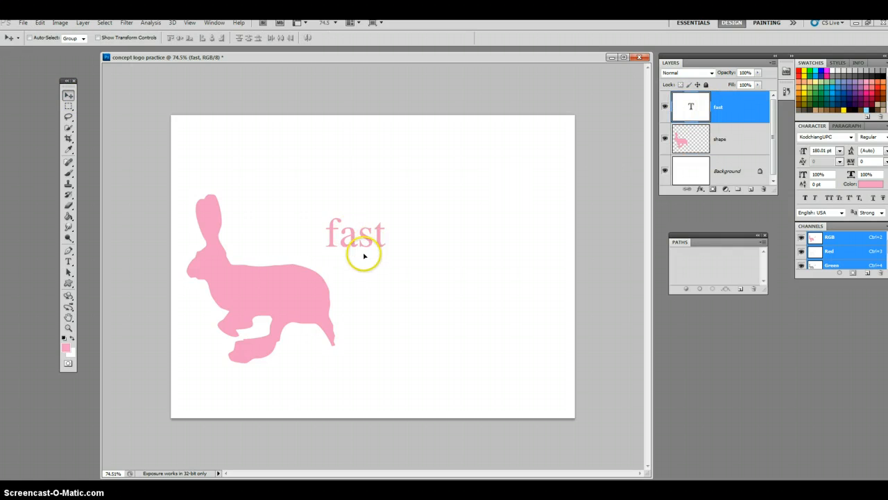
{"action": "left_click_drag", "start_coordinate": [363, 256], "coordinate": [348, 262]}
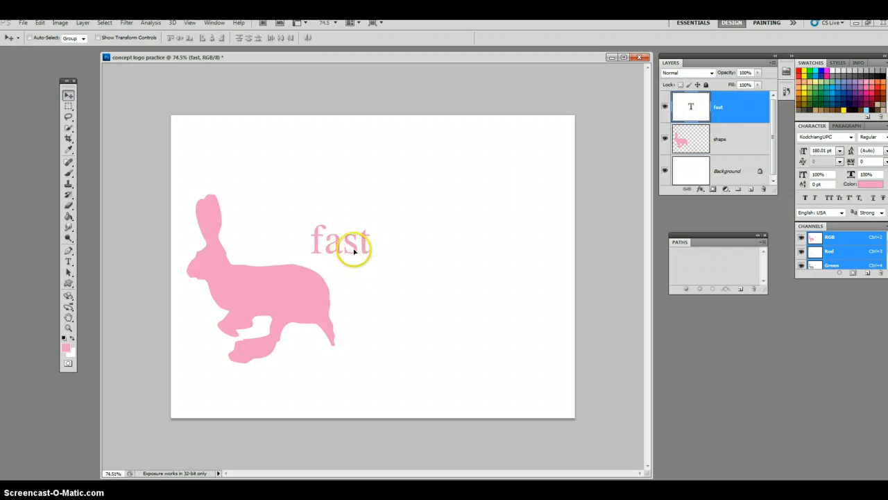
Set the font size of the "fast" text to 344.01 pt and keep its layer active
{"action": "double_click", "coordinate": [693, 111]}
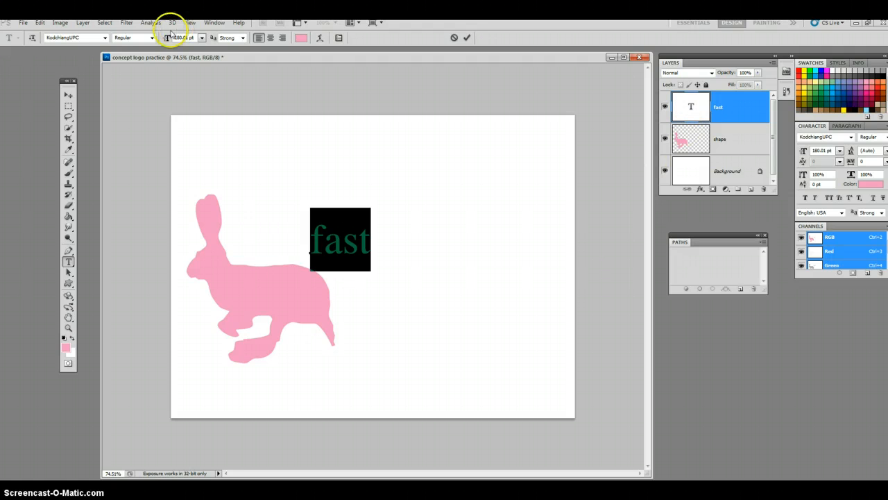
{"action": "left_click_drag", "start_coordinate": [167, 37], "coordinate": [164, 39]}
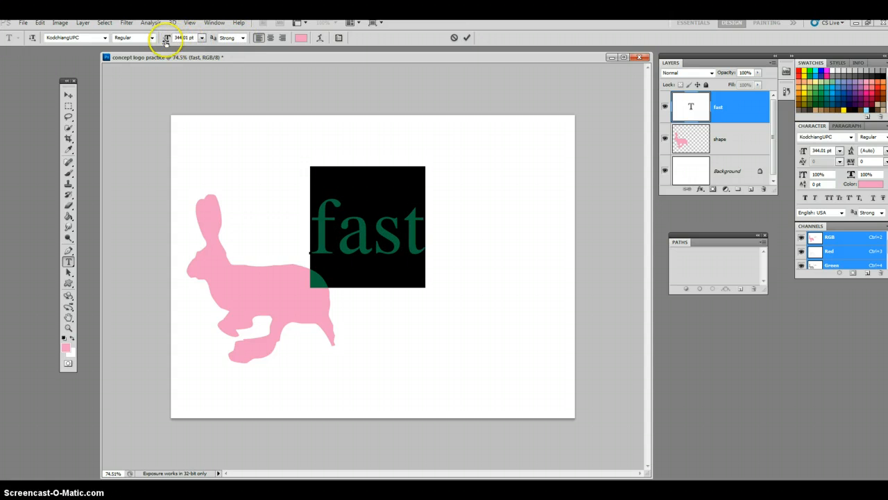
{"action": "left_click", "coordinate": [740, 142]}
{"action": "left_click", "coordinate": [721, 113]}
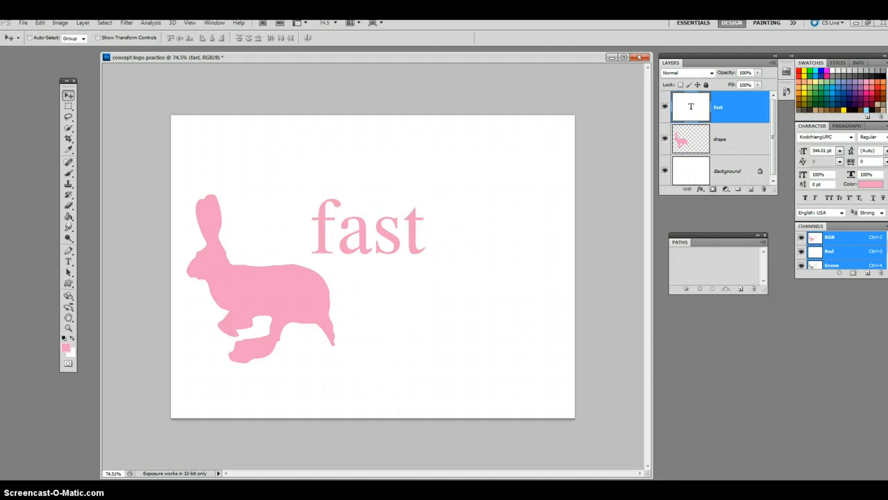
Resize the image to a document width of 5 inches with constrained proportions at 72 pixels/inch
{"action": "left_click", "coordinate": [59, 25]}
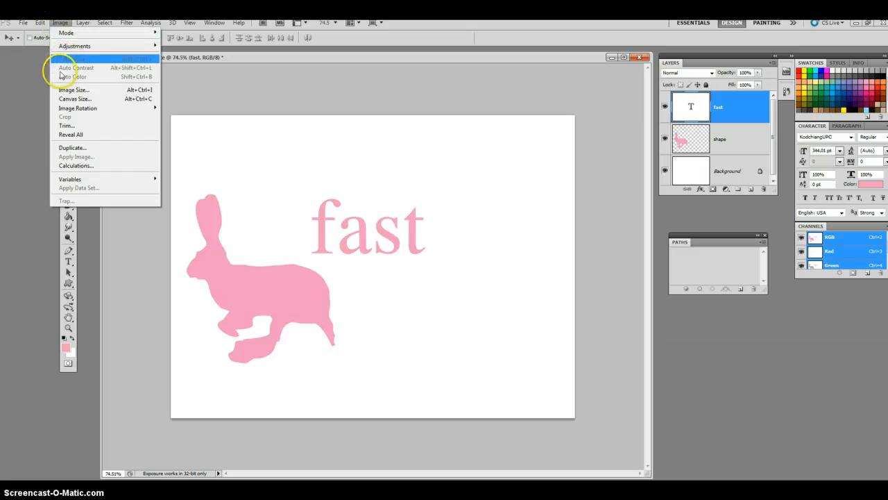
{"action": "left_click", "coordinate": [69, 89]}
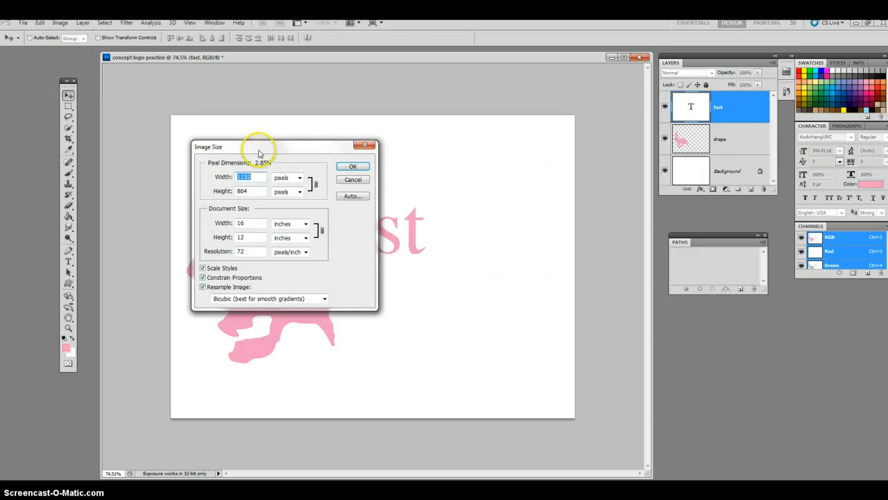
{"action": "left_click_drag", "start_coordinate": [257, 145], "coordinate": [523, 160]}
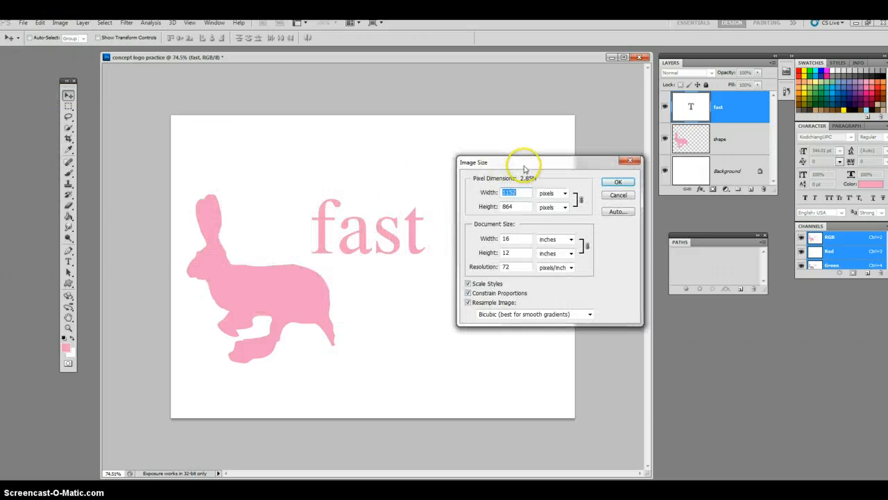
{"action": "double_click", "coordinate": [514, 238]}
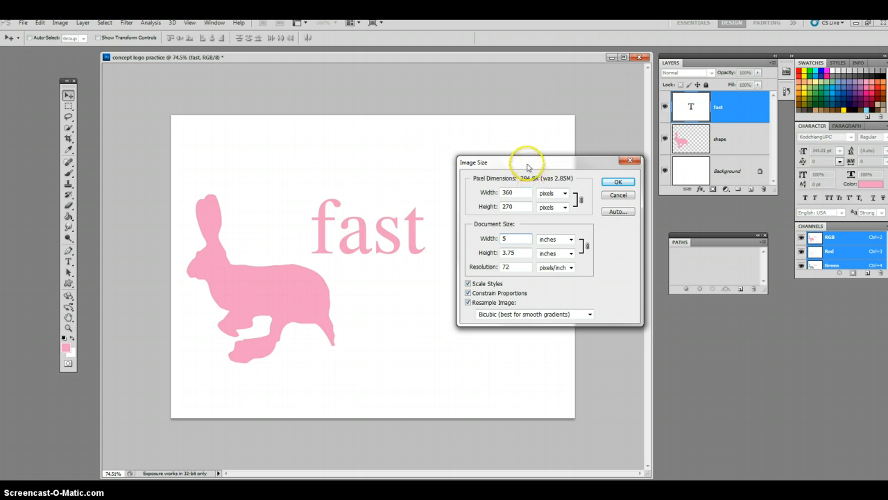
{"action": "left_click_drag", "start_coordinate": [528, 167], "coordinate": [494, 160]}
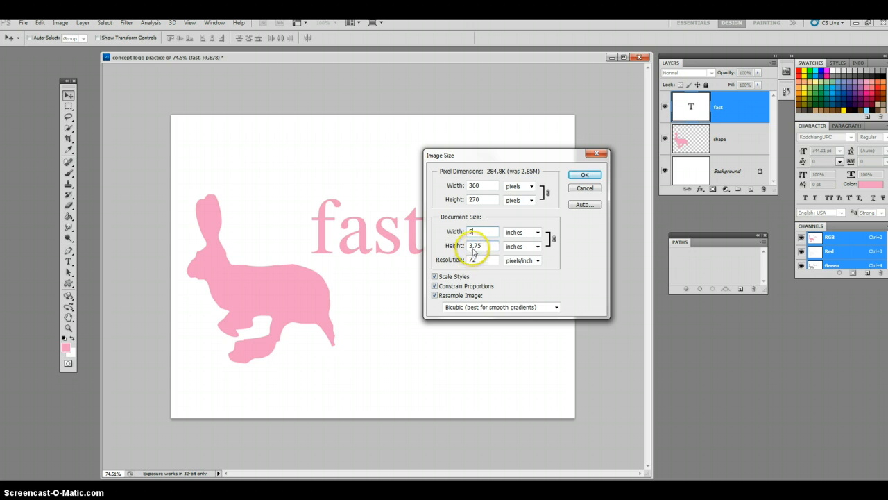
{"action": "left_click", "coordinate": [591, 174]}
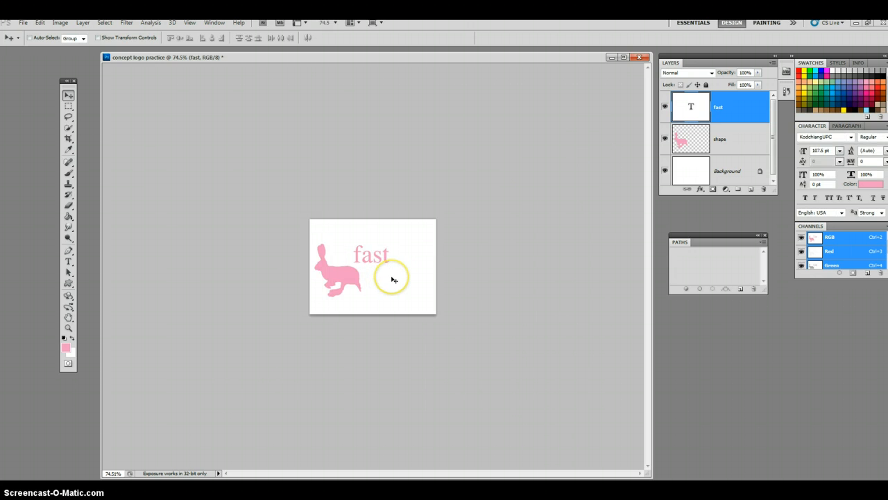
Set the font size of the "fast" text to 153.5 pt
{"action": "scroll", "coordinate": [389, 270], "scroll_direction": "up", "scroll_amount": 10}
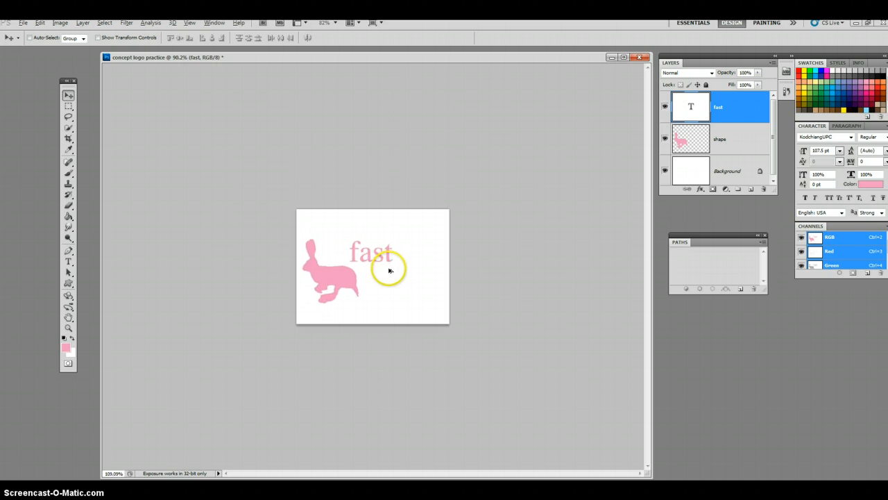
{"action": "scroll", "coordinate": [389, 270], "scroll_direction": "up", "scroll_amount": 2}
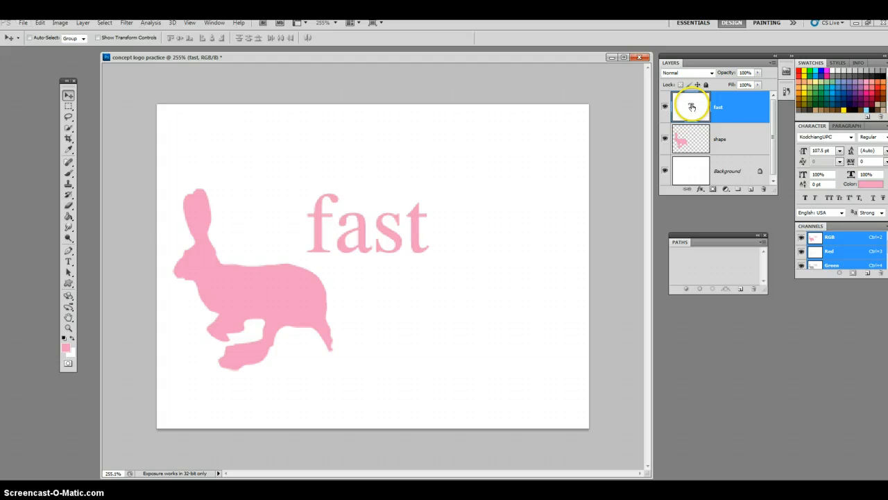
{"action": "double_click", "coordinate": [692, 106]}
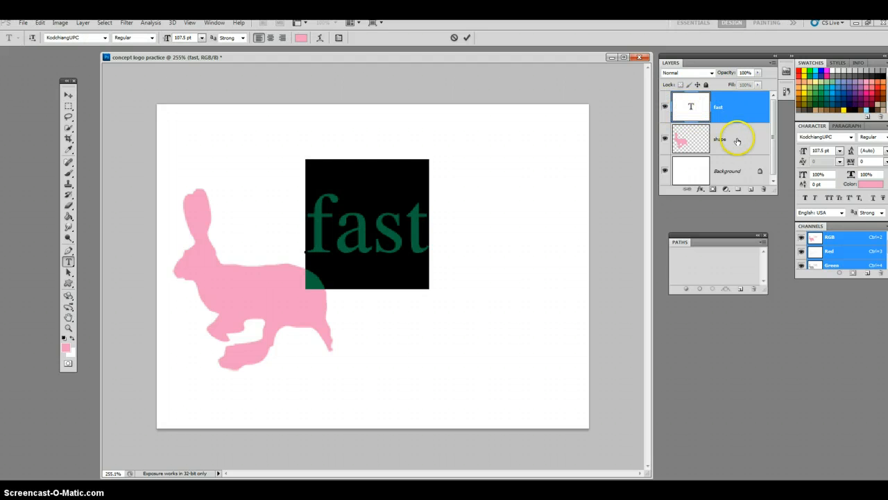
{"action": "left_click", "coordinate": [737, 141]}
{"action": "double_click", "coordinate": [691, 105]}
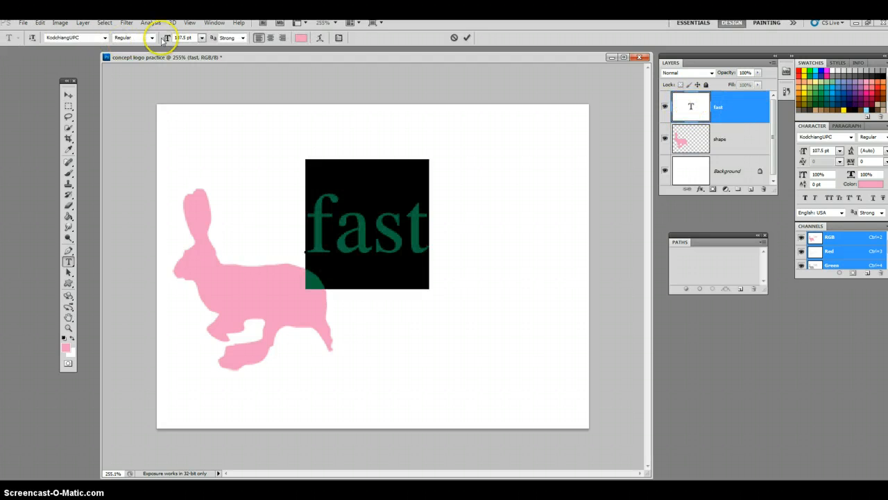
{"action": "left_click_drag", "start_coordinate": [167, 38], "coordinate": [186, 39]}
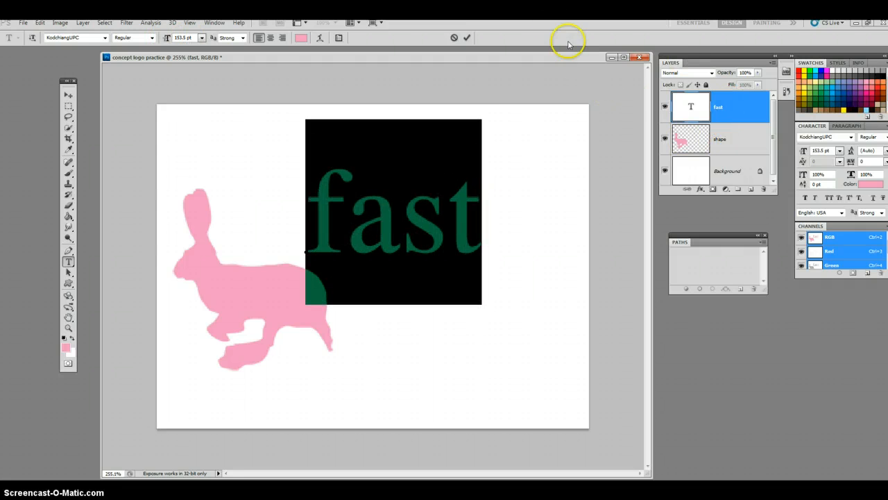
Stretch the "fast" text to 157% horizontal scale and move it slightly left and down onto the rabbit's back
{"action": "left_click", "coordinate": [338, 39]}
{"action": "left_click", "coordinate": [338, 38]}
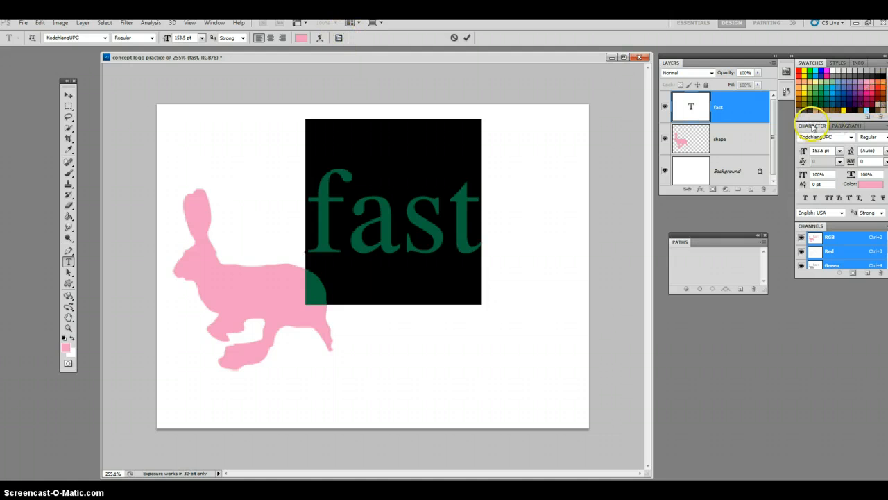
{"action": "left_click_drag", "start_coordinate": [813, 127], "coordinate": [542, 151]}
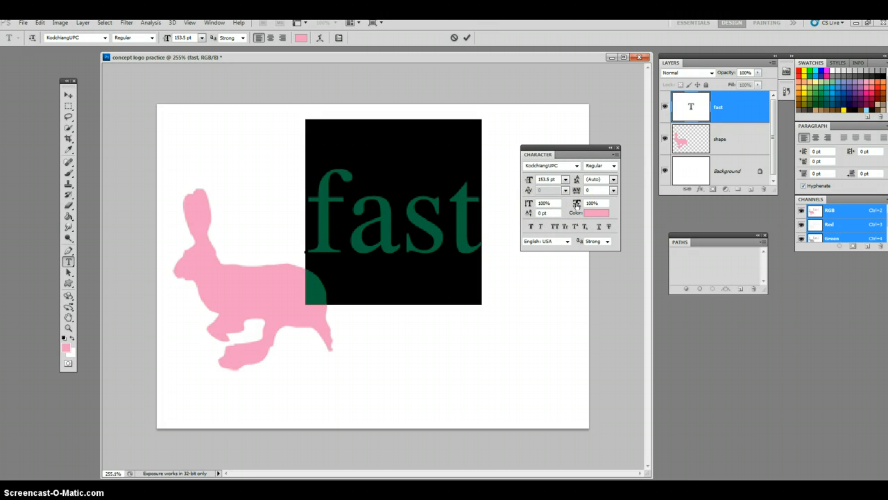
{"action": "left_click_drag", "start_coordinate": [576, 206], "coordinate": [608, 205]}
{"action": "left_click_drag", "start_coordinate": [579, 153], "coordinate": [698, 197]}
{"action": "left_click_drag", "start_coordinate": [697, 247], "coordinate": [697, 247]}
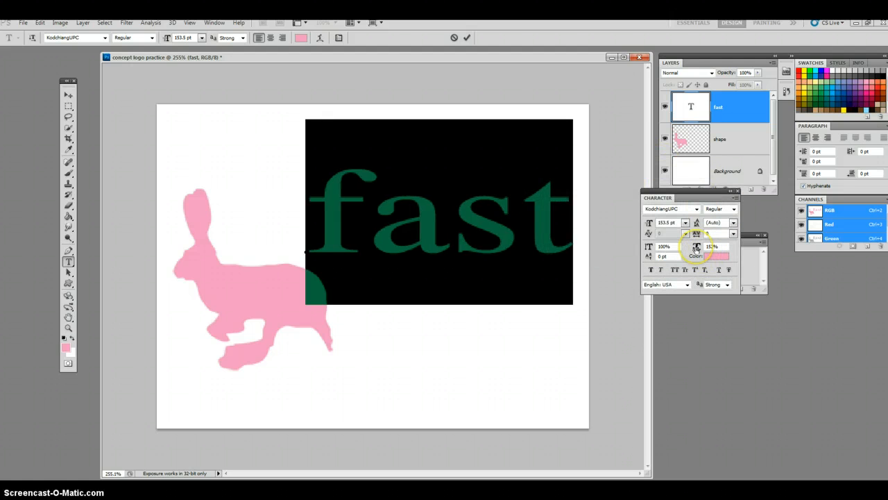
{"action": "left_click_drag", "start_coordinate": [531, 340], "coordinate": [507, 359]}
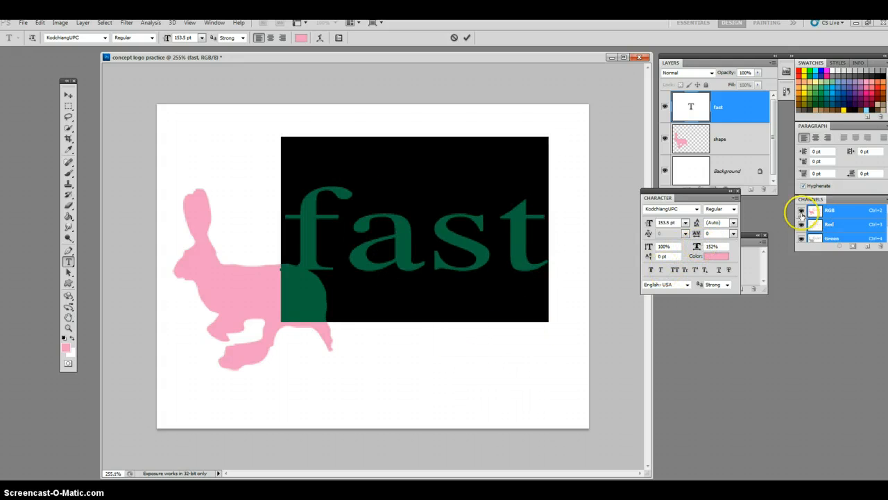
{"action": "left_click_drag", "start_coordinate": [696, 248], "coordinate": [698, 248]}
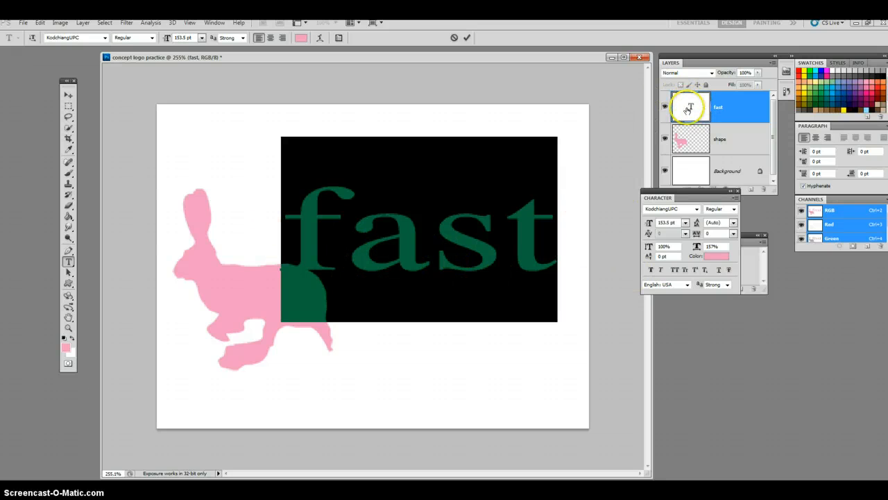
Change the colour of the "fast" text to light green #9af4af
{"action": "left_click", "coordinate": [722, 259]}
{"action": "left_click_drag", "start_coordinate": [549, 234], "coordinate": [708, 220]}
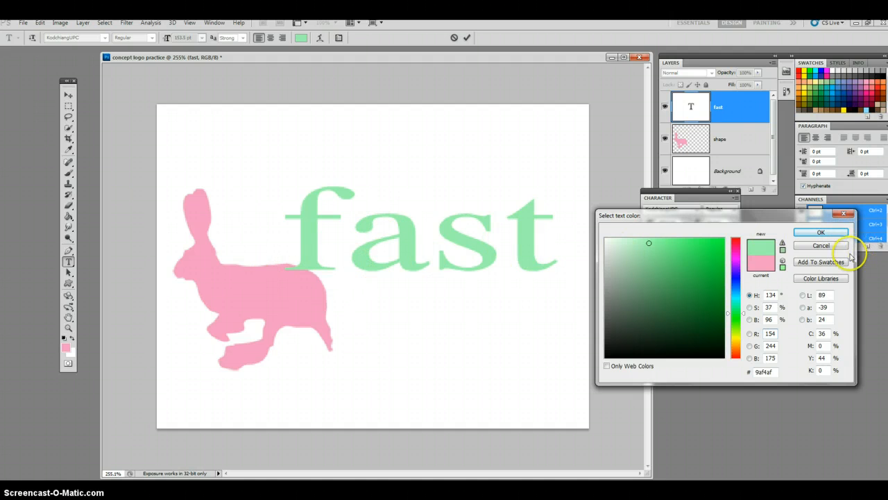
{"action": "left_click", "coordinate": [821, 234]}
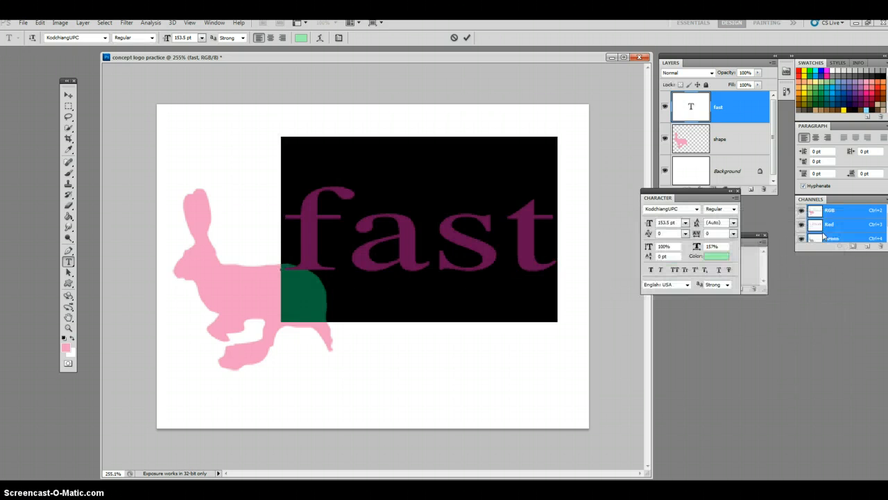
Nudge the rabbit shape slightly right and place the "fast" text layer behind it
{"action": "left_click", "coordinate": [742, 144]}
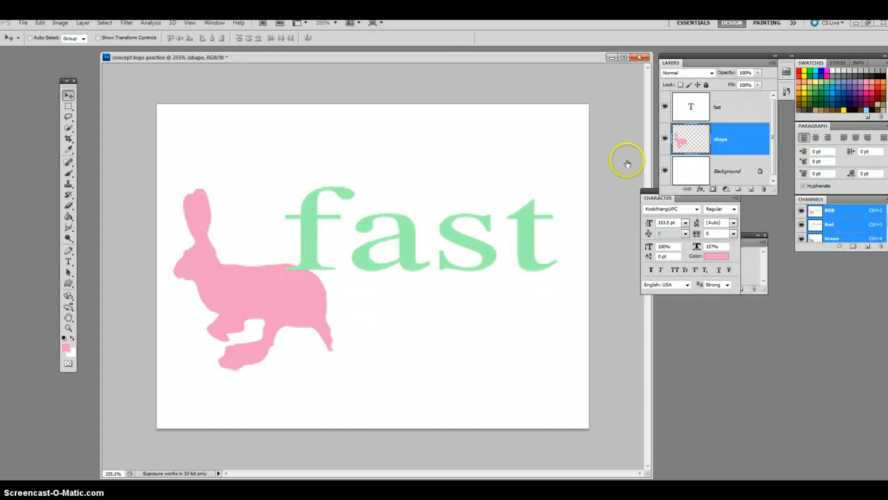
{"action": "mouse_move", "coordinate": [398, 285]}
{"action": "left_mouse_down"}
{"action": "mouse_move", "coordinate": [403, 238]}
{"action": "mouse_move", "coordinate": [417, 241]}
{"action": "mouse_move", "coordinate": [404, 282]}
{"action": "left_mouse_up"}
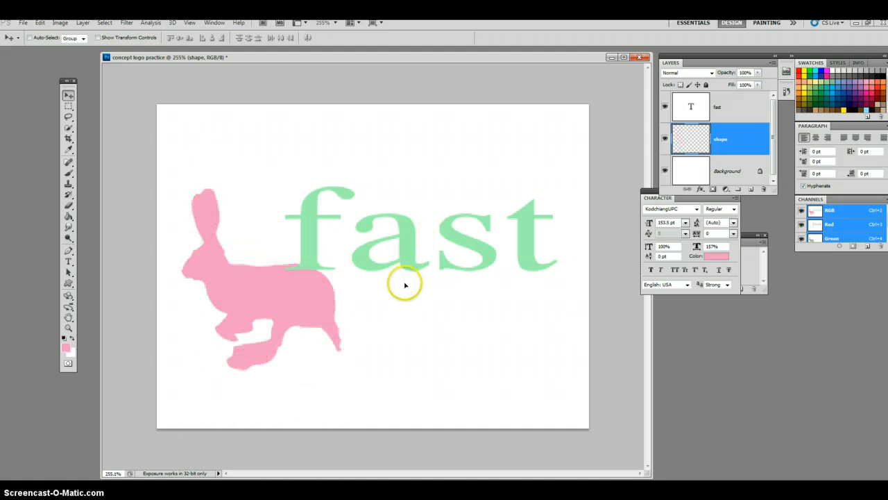
{"action": "left_click_drag", "start_coordinate": [736, 116], "coordinate": [738, 150]}
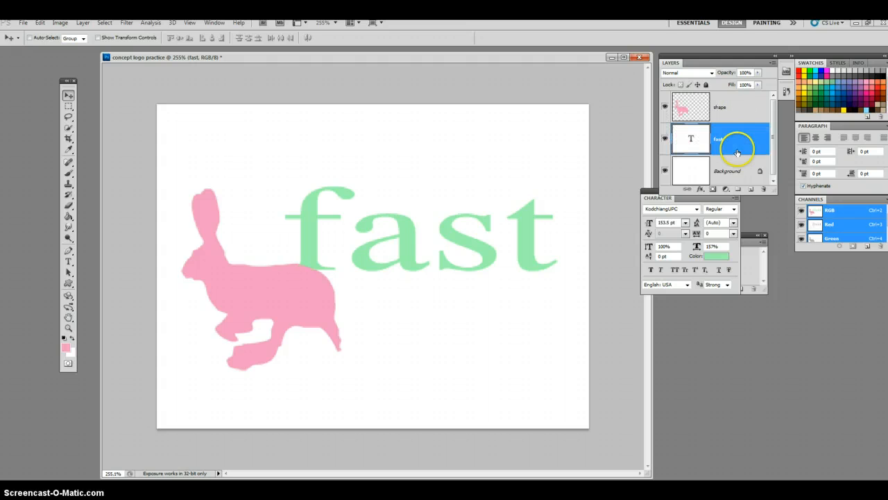
Lower the "fast" text partly behind the rabbit's rump and nudge the rabbit shape slightly right and down
{"action": "left_click_drag", "start_coordinate": [496, 250], "coordinate": [496, 256]}
{"action": "left_click_drag", "start_coordinate": [496, 289], "coordinate": [471, 264]}
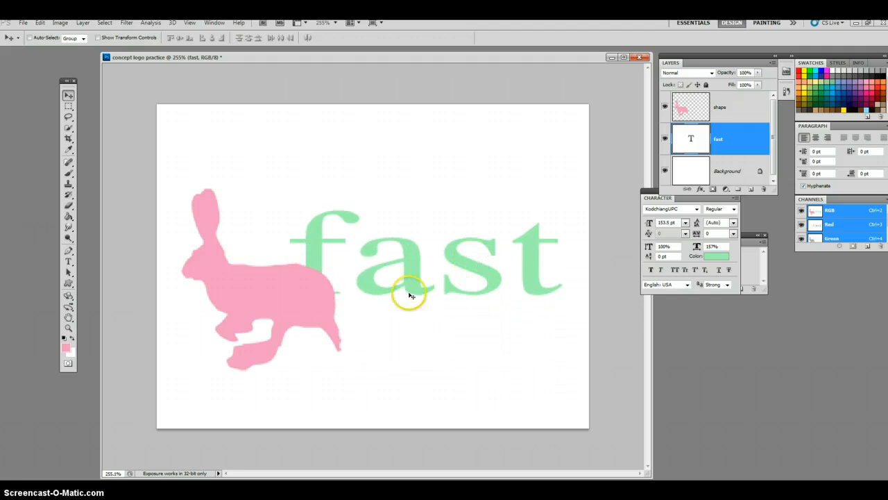
{"action": "mouse_move", "coordinate": [311, 306]}
{"action": "left_mouse_down"}
{"action": "mouse_move", "coordinate": [313, 300]}
{"action": "mouse_move", "coordinate": [316, 308]}
{"action": "left_mouse_up"}
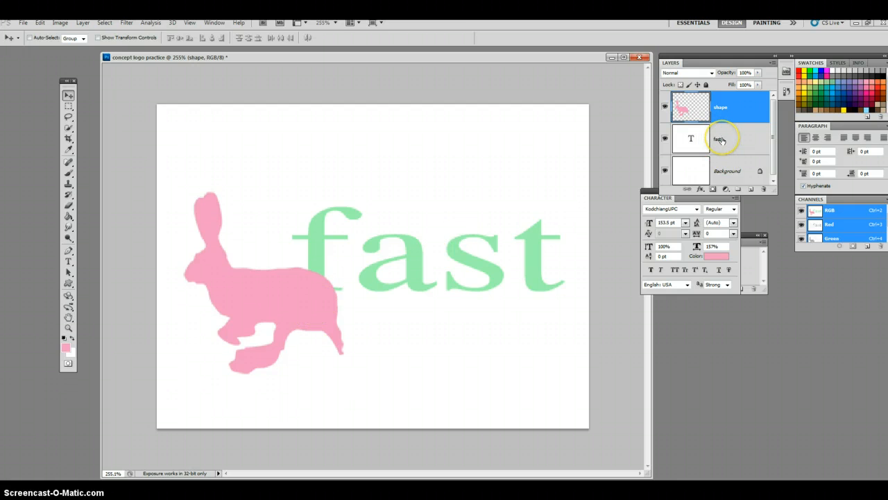
Skew the "fast" text horizontally by about -30 degrees so it leans right, and move it slightly down and right
{"action": "left_click", "coordinate": [720, 139]}
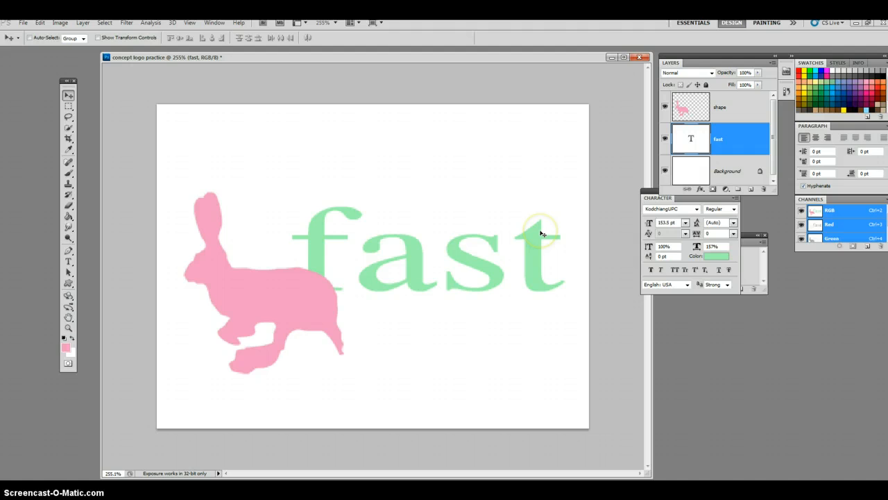
{"action": "key", "text": "ctrl+t"}
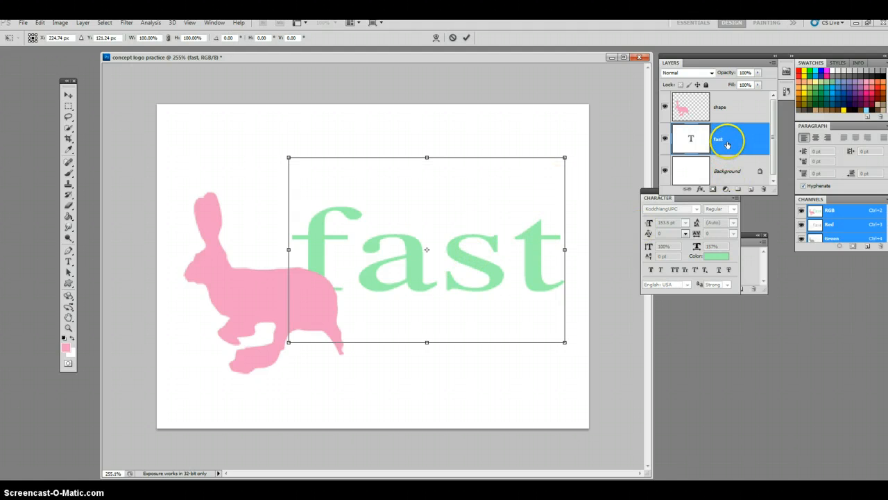
{"action": "right_click", "coordinate": [462, 253]}
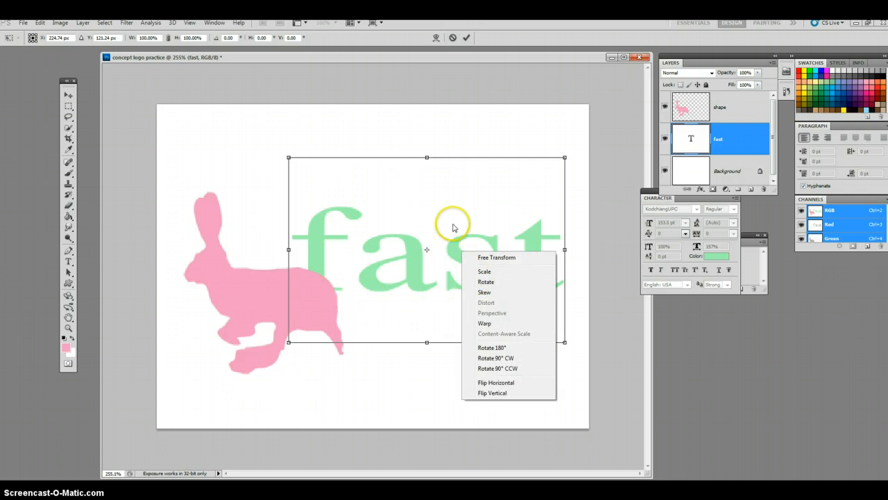
{"action": "left_click", "coordinate": [487, 292]}
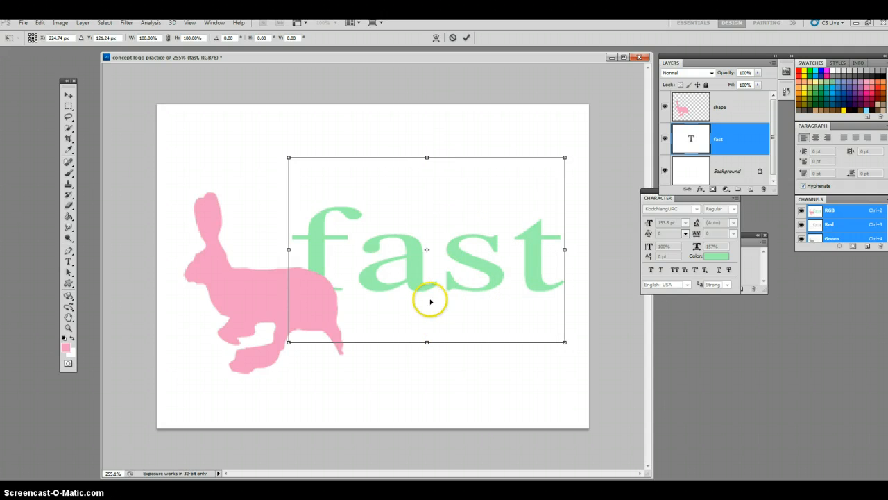
{"action": "left_click_drag", "start_coordinate": [427, 343], "coordinate": [352, 343]}
{"action": "left_click_drag", "start_coordinate": [419, 159], "coordinate": [428, 161]}
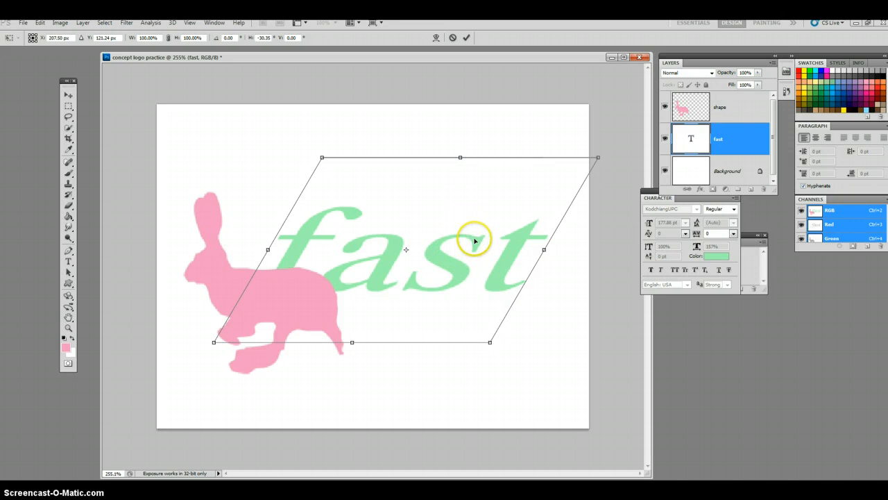
{"action": "key", "text": "Return"}
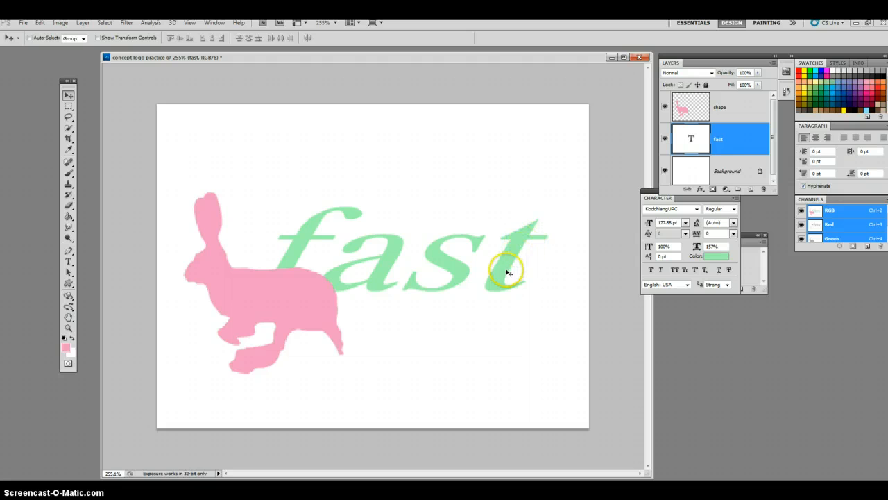
{"action": "left_click_drag", "start_coordinate": [508, 275], "coordinate": [518, 293]}
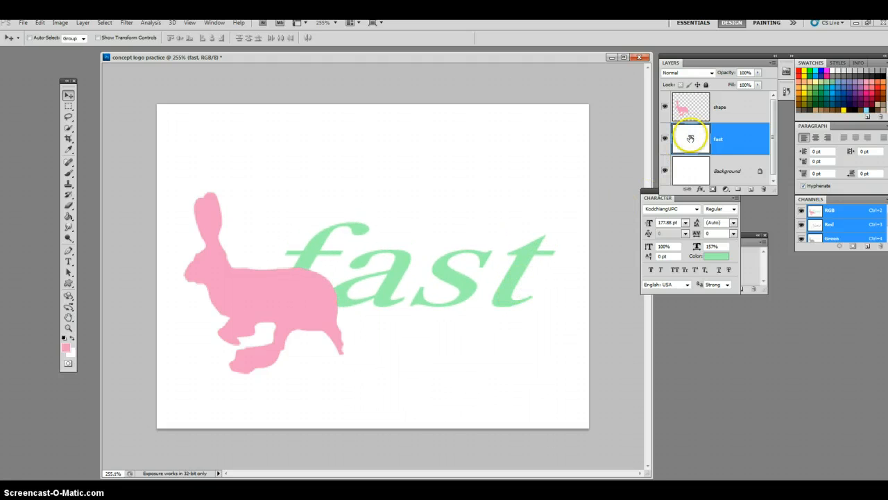
Set the tracking of the "fast" text to 60, move it up and left above the rabbit's back, and activate the shape layer
{"action": "double_click", "coordinate": [690, 138]}
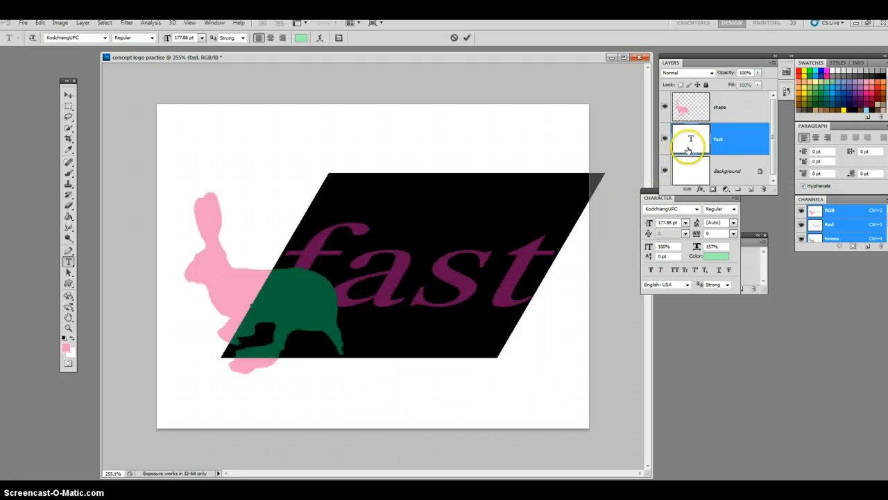
{"action": "left_click_drag", "start_coordinate": [696, 235], "coordinate": [697, 236]}
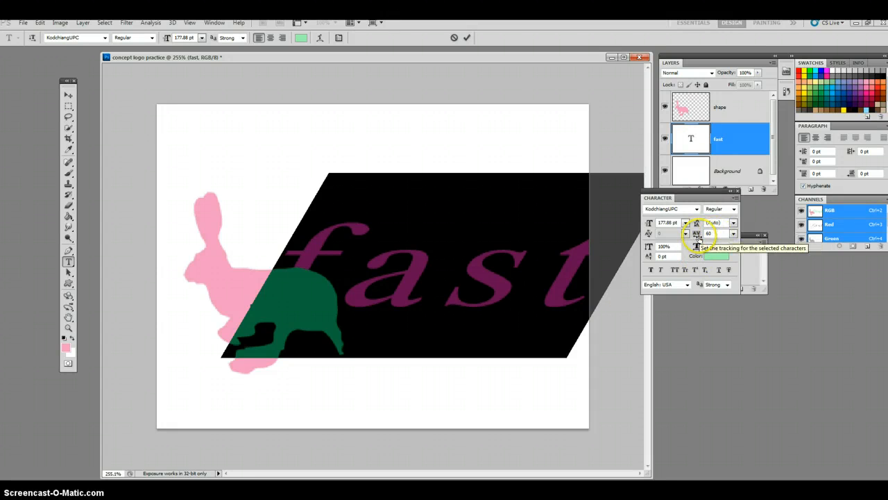
{"action": "left_click_drag", "start_coordinate": [486, 405], "coordinate": [453, 358]}
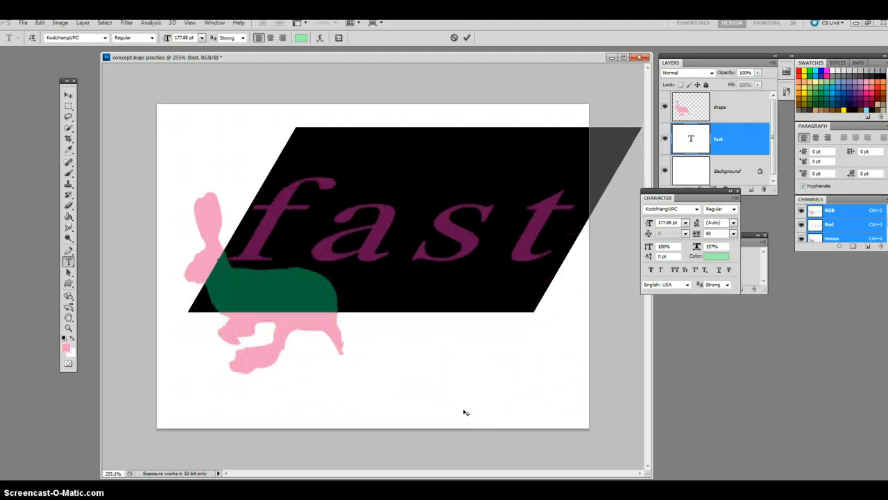
{"action": "left_click_drag", "start_coordinate": [463, 411], "coordinate": [466, 404]}
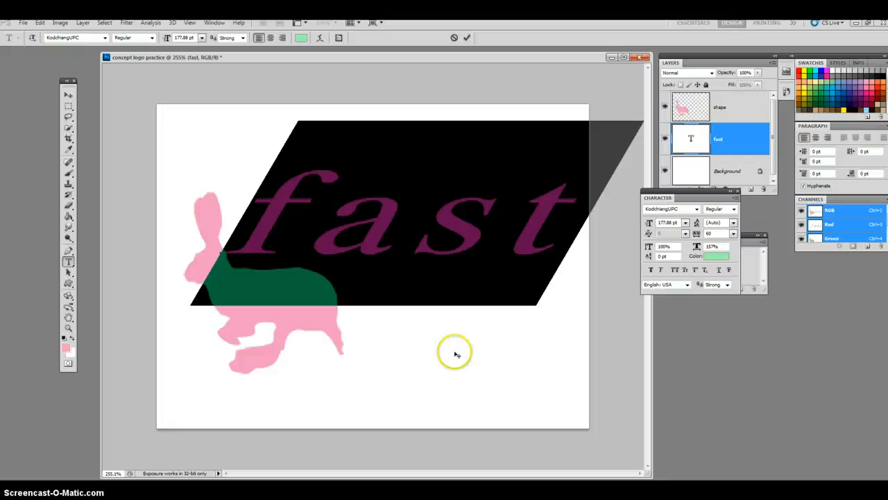
{"action": "left_click", "coordinate": [736, 116]}
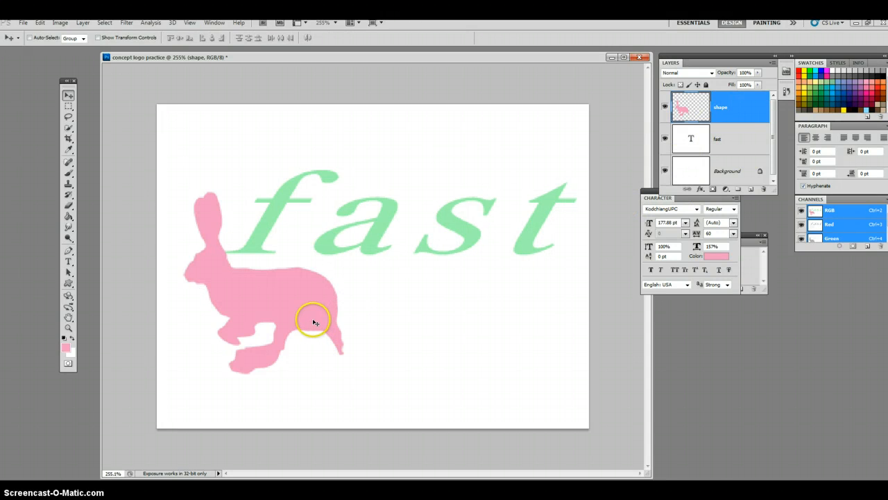
Move the rabbit shape slightly down and left, then fill the Background layer with a grayish brown swatch colour
{"action": "left_click_drag", "start_coordinate": [314, 323], "coordinate": [305, 332]}
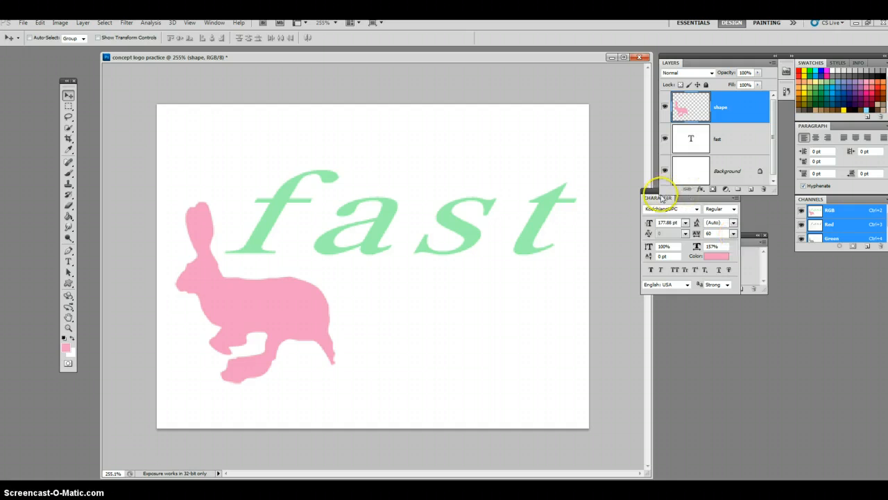
{"action": "left_click_drag", "start_coordinate": [649, 198], "coordinate": [678, 253]}
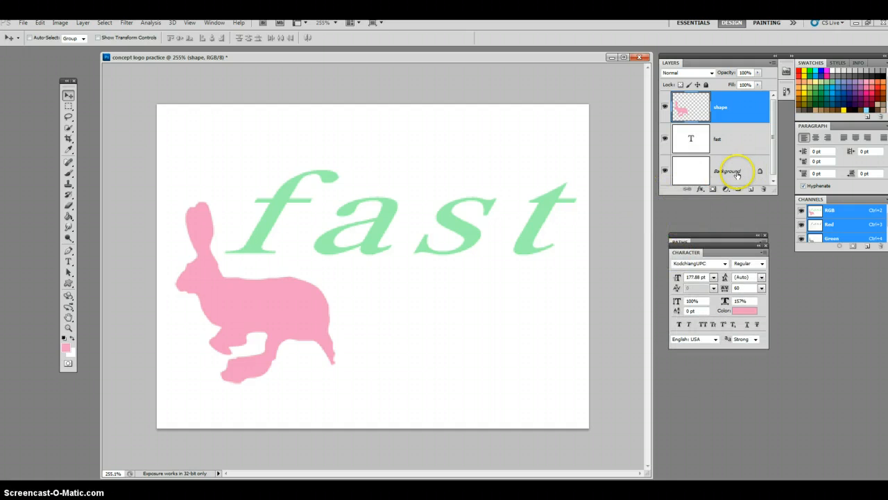
{"action": "left_click", "coordinate": [737, 174]}
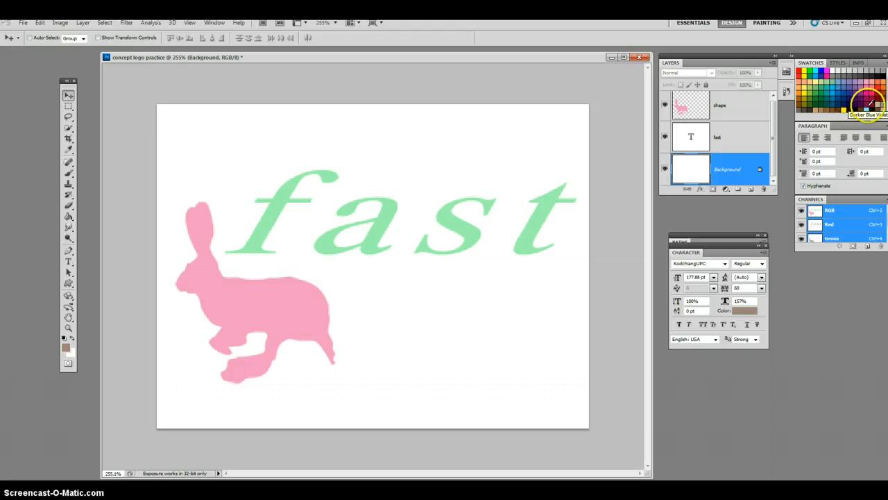
{"action": "key", "text": "alt+BackSpace"}
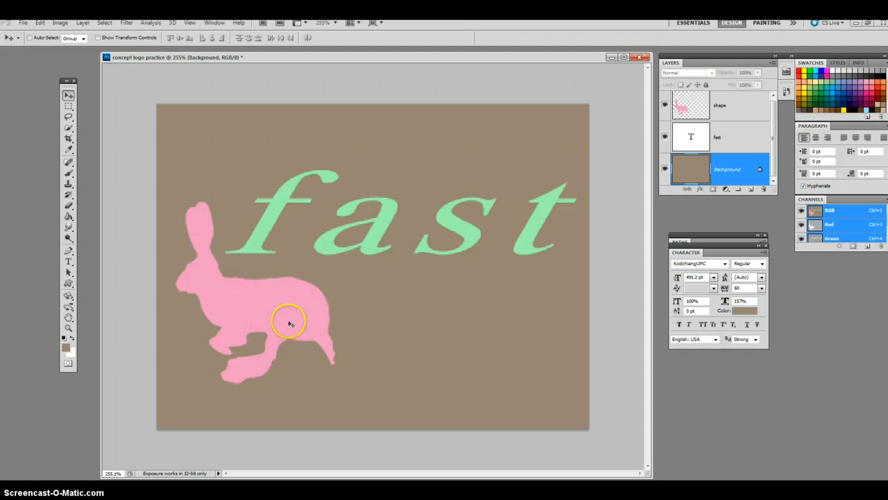
Add a Multiply drop shadow to the rabbit's shape layer with 75% opacity, an 82° angle, and 5 px distance and size
{"action": "double_click", "coordinate": [751, 109]}
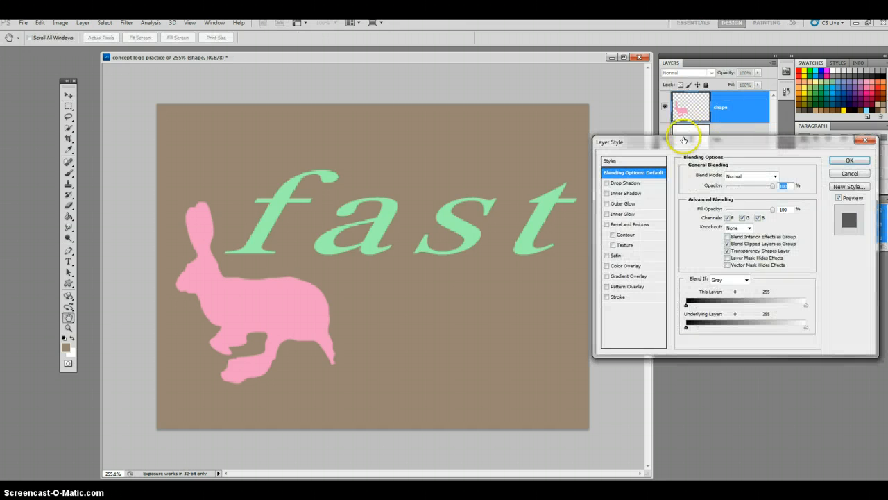
{"action": "left_click_drag", "start_coordinate": [684, 136], "coordinate": [680, 166]}
{"action": "left_click", "coordinate": [637, 208]}
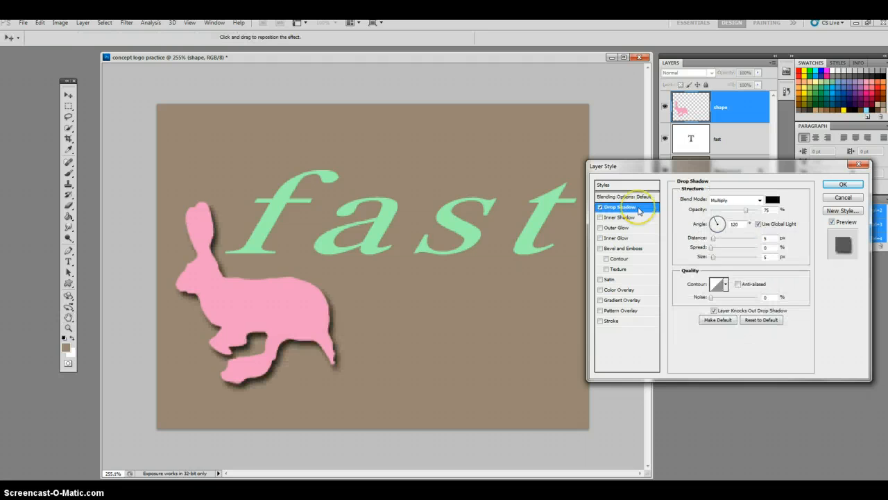
{"action": "left_click", "coordinate": [602, 209]}
{"action": "left_click", "coordinate": [601, 208]}
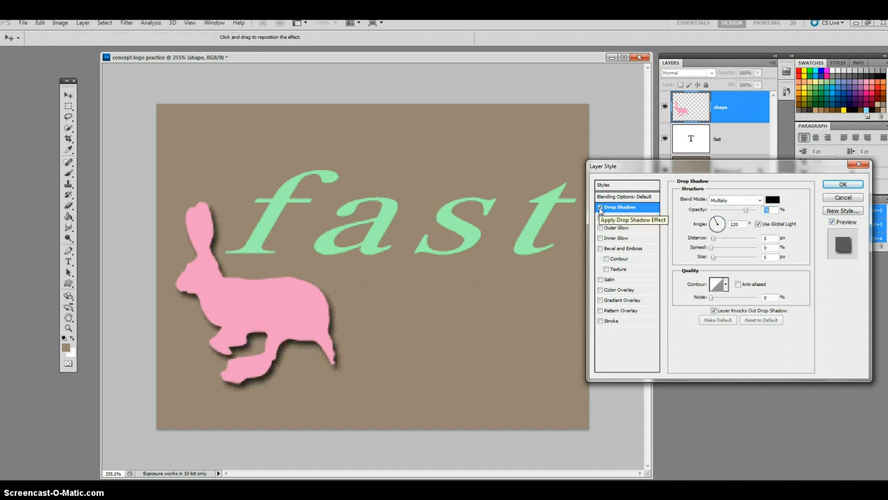
{"action": "left_click", "coordinate": [618, 197]}
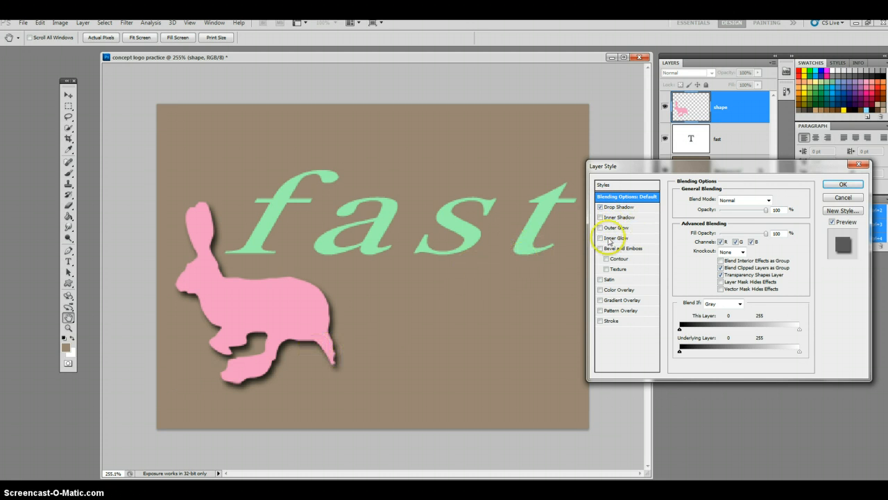
{"action": "left_click", "coordinate": [631, 207]}
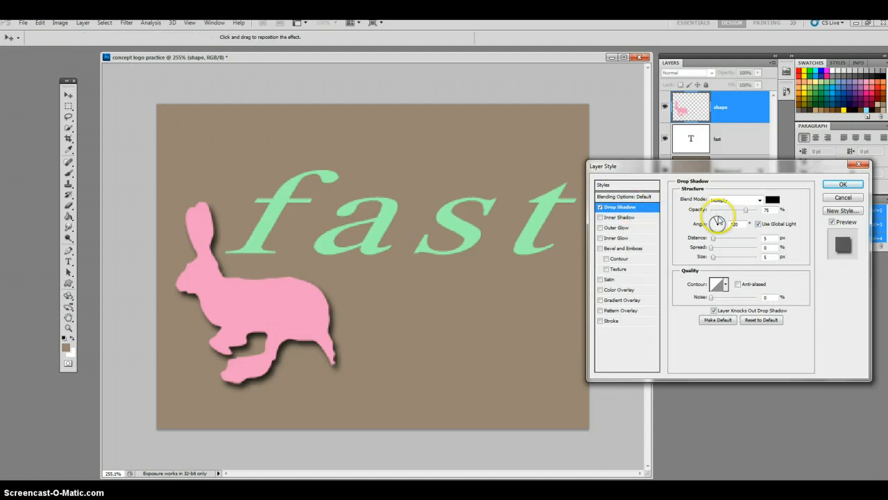
{"action": "left_click_drag", "start_coordinate": [717, 221], "coordinate": [720, 224]}
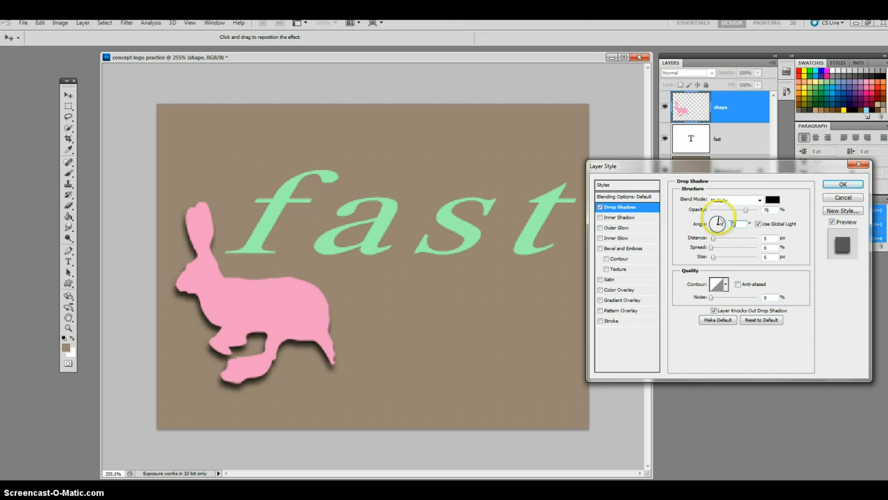
{"action": "left_click", "coordinate": [838, 184]}
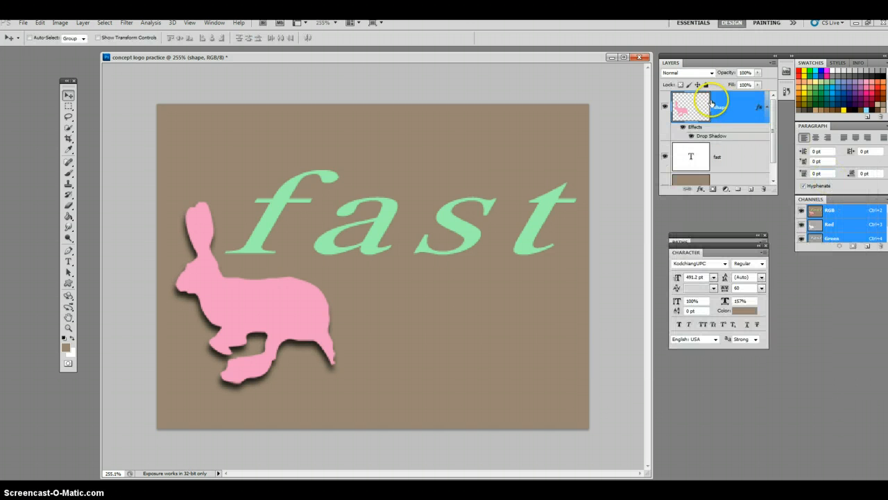
Apply a smooth Inner Bevel with 100% depth and 5 px size to the "fast" text, previewing Contour and Texture but leaving both off
{"action": "double_click", "coordinate": [756, 161]}
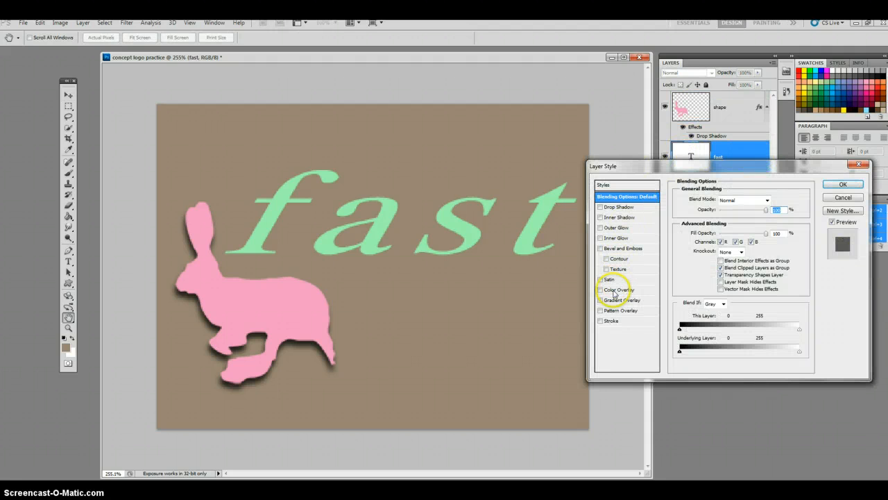
{"action": "left_click", "coordinate": [614, 249]}
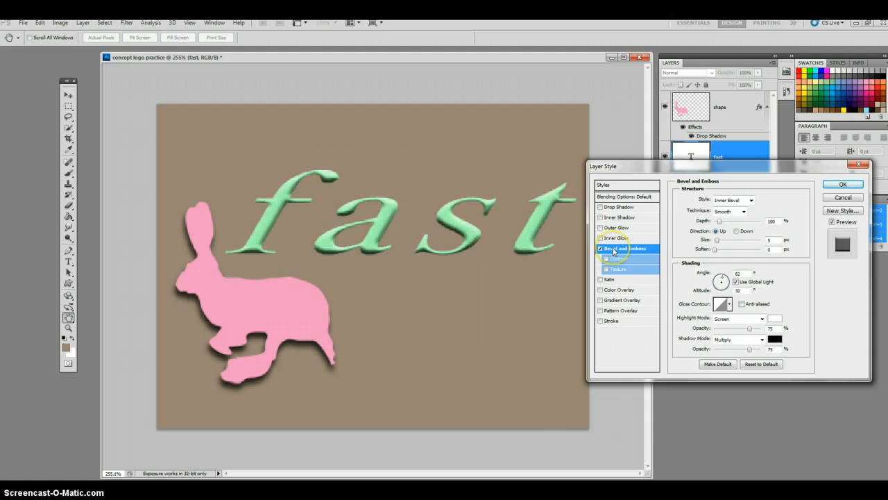
{"action": "left_click_drag", "start_coordinate": [695, 171], "coordinate": [669, 221]}
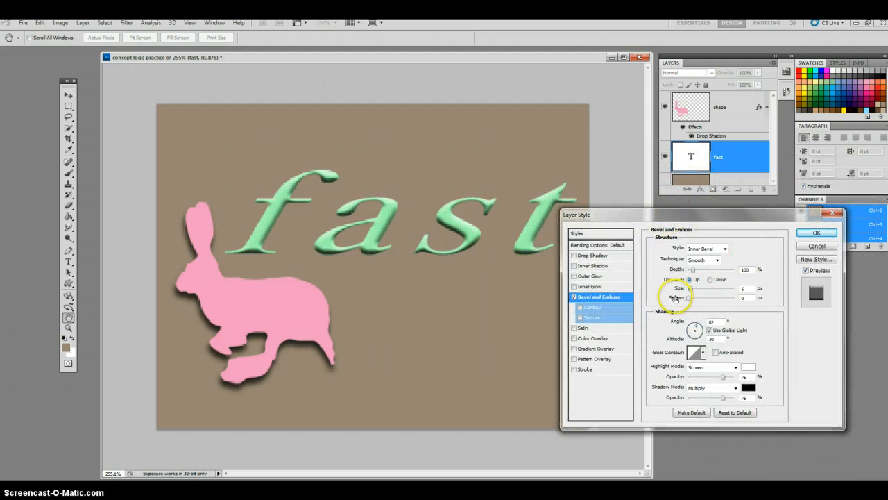
{"action": "left_click", "coordinate": [593, 307]}
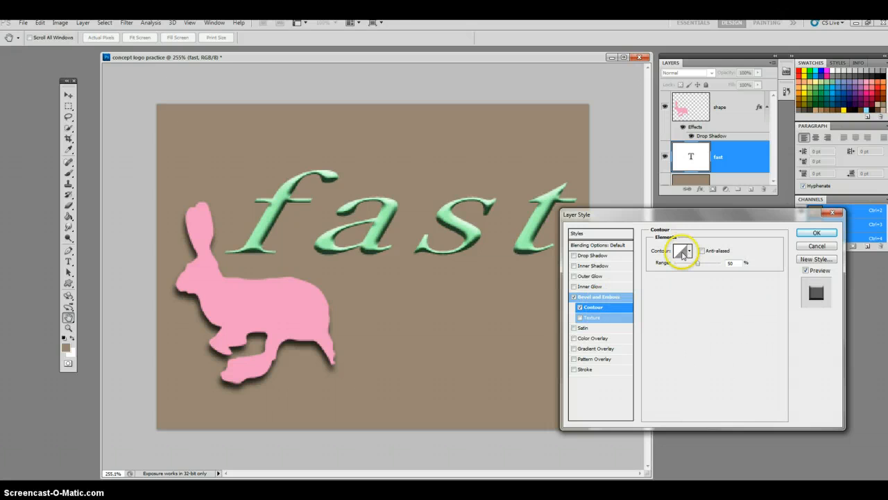
{"action": "left_click", "coordinate": [580, 307]}
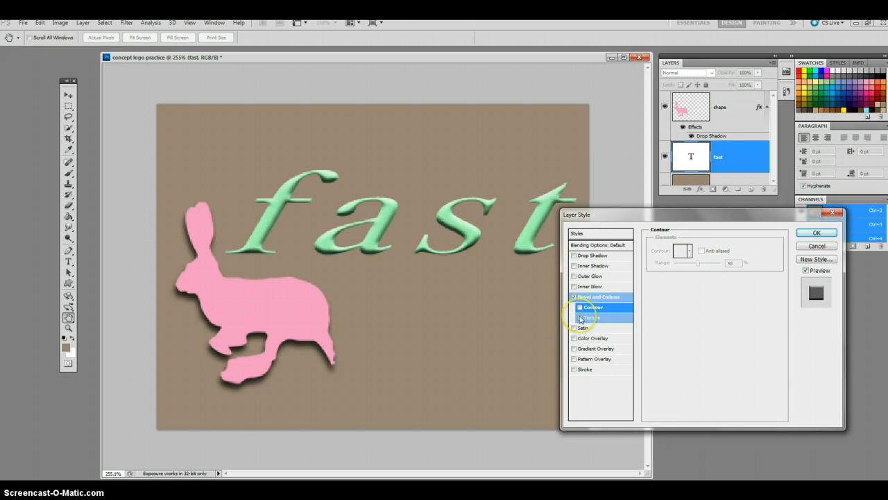
{"action": "left_click", "coordinate": [581, 317]}
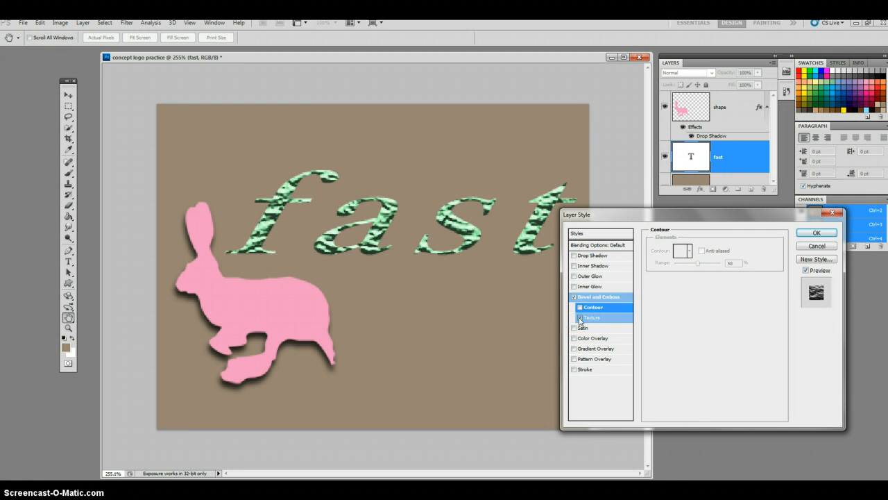
{"action": "left_click", "coordinate": [581, 318]}
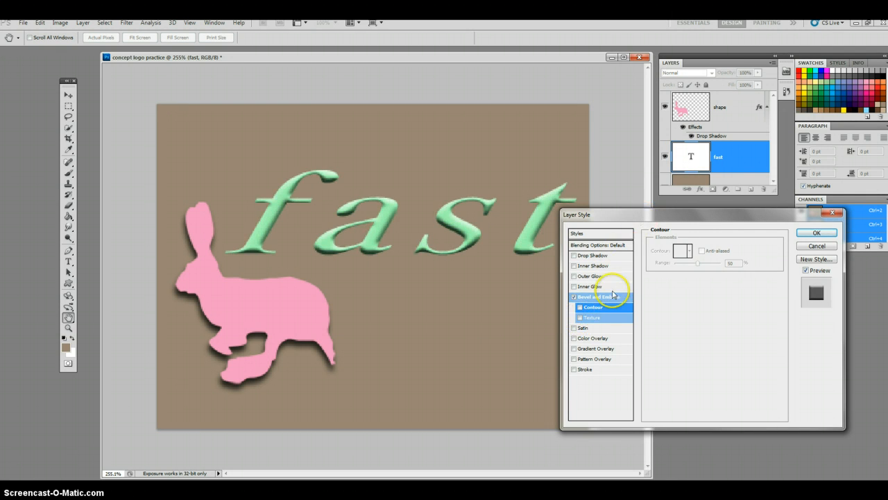
{"action": "left_click", "coordinate": [820, 232]}
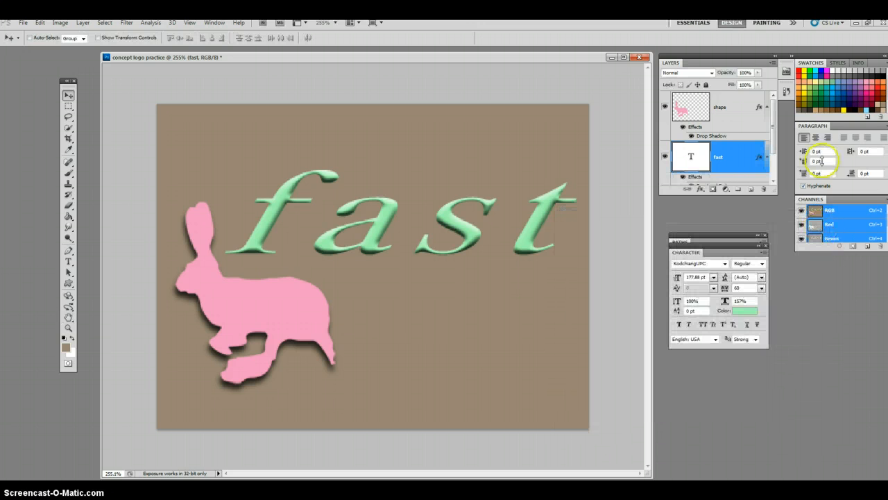